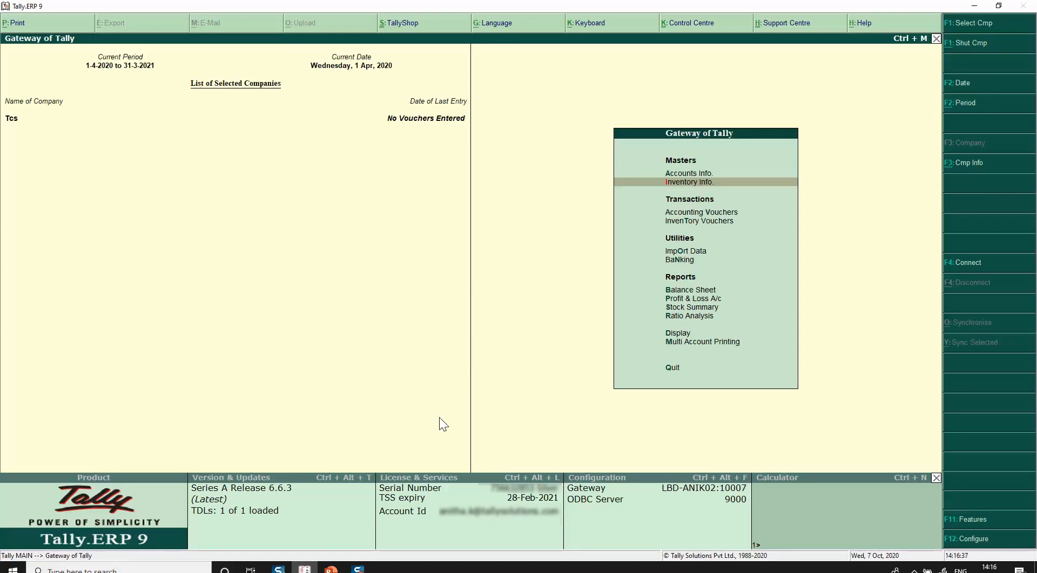
Start a sales voucher with STATE BANK OF INDIA as the party account.
key(v)
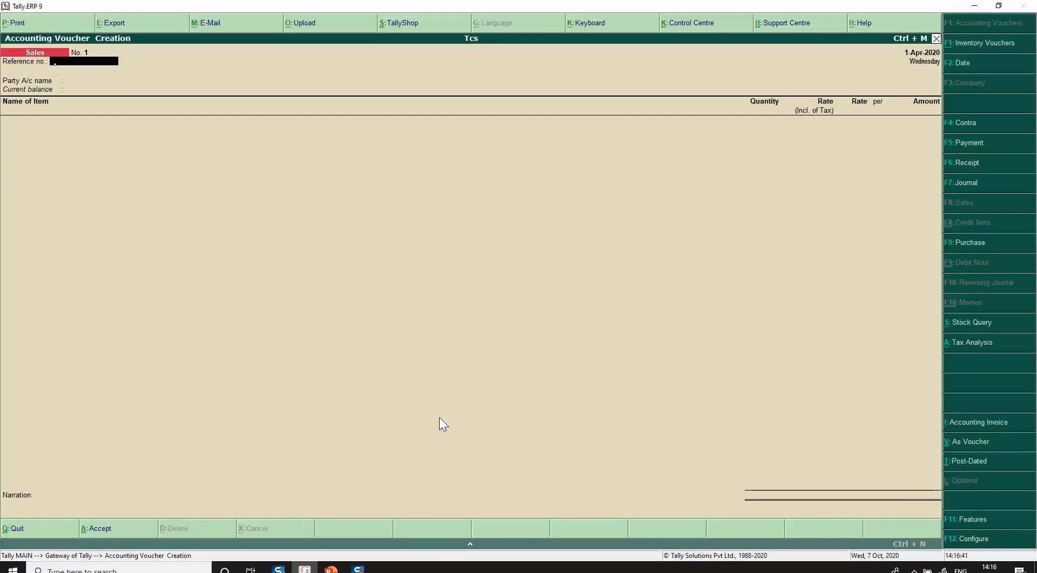
key(Return)
key(Down)
key(Down)
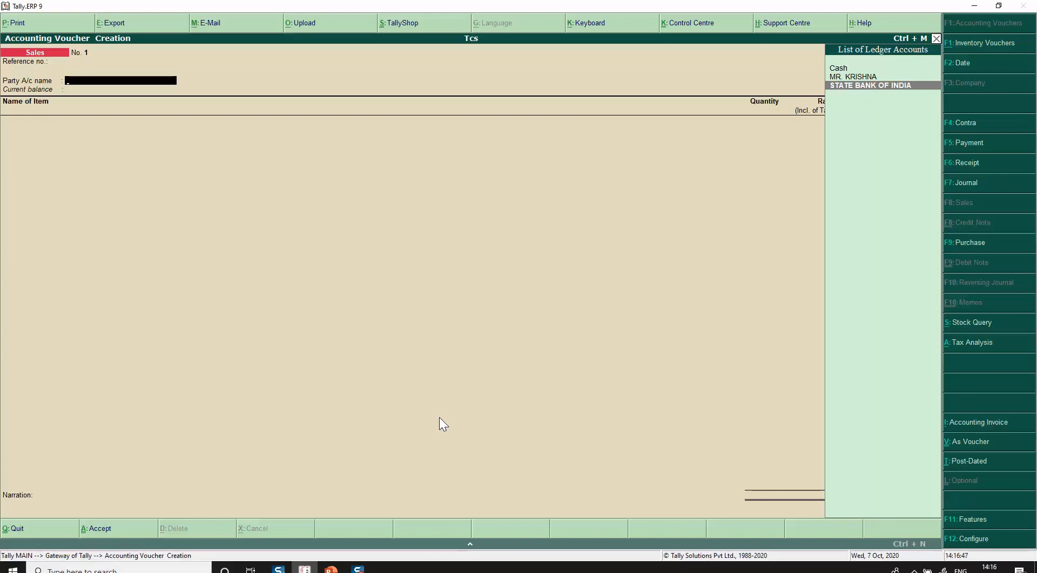
key(Return)
key(Return)
key(ctrl+a)
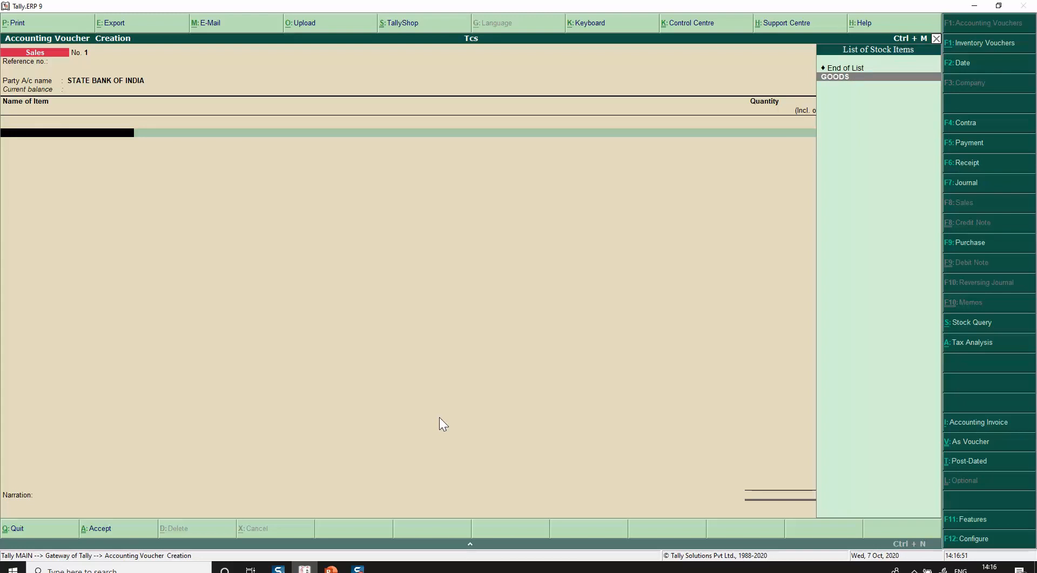
Add the GOODS item with a quantity of 100 NOS at a rate of 5,000, allocated to the SALES ledger.
key(Return)
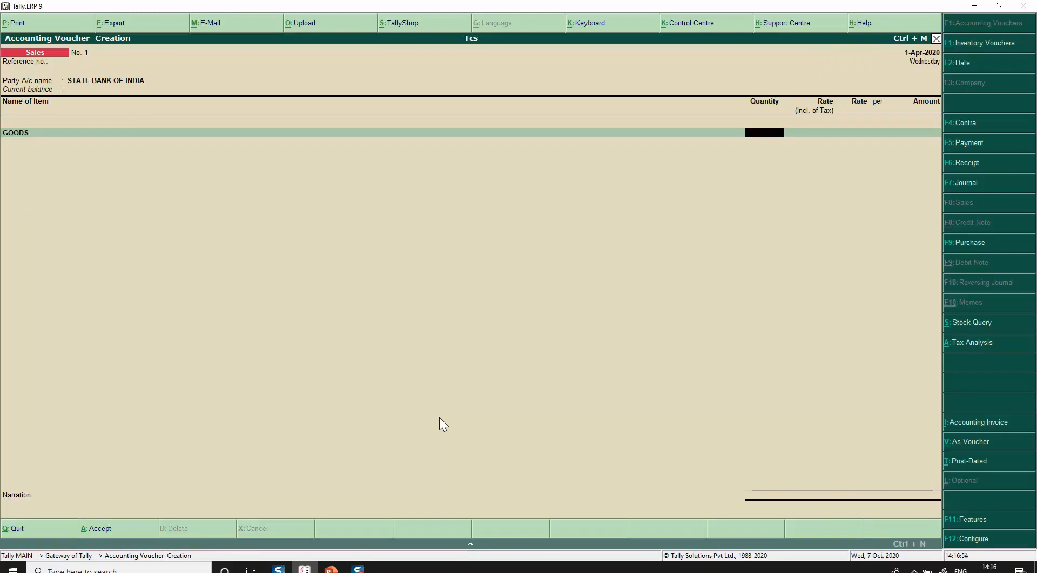
text(100)
key(Return)
key(Return)
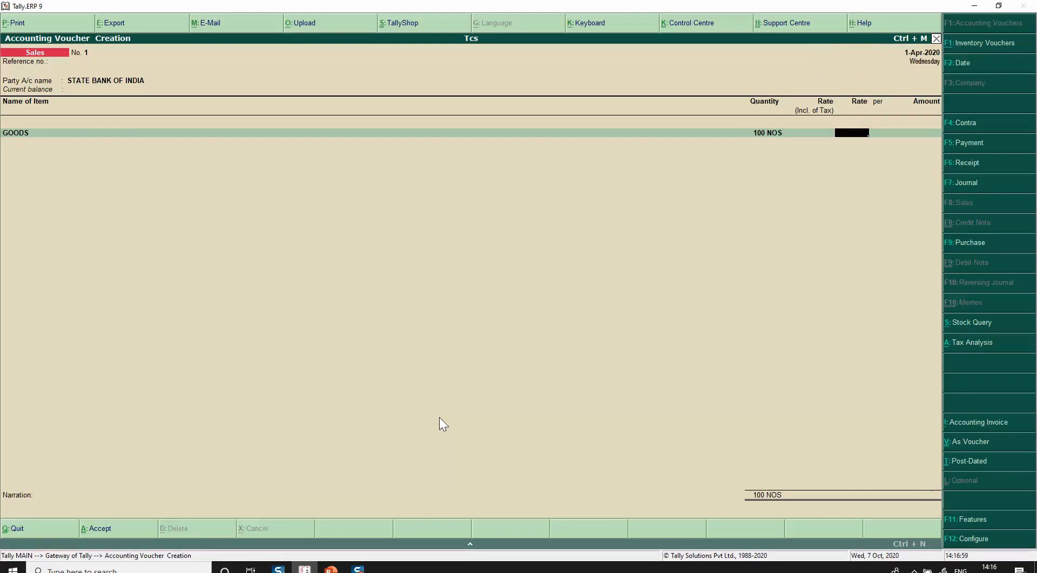
text(5000)
key(Return)
key(Return)
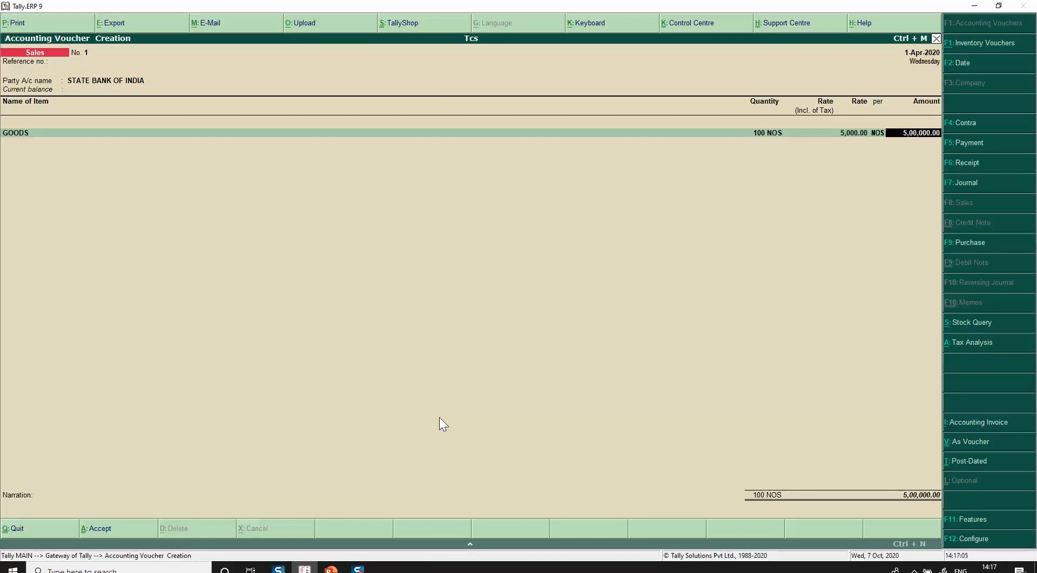
key(Return)
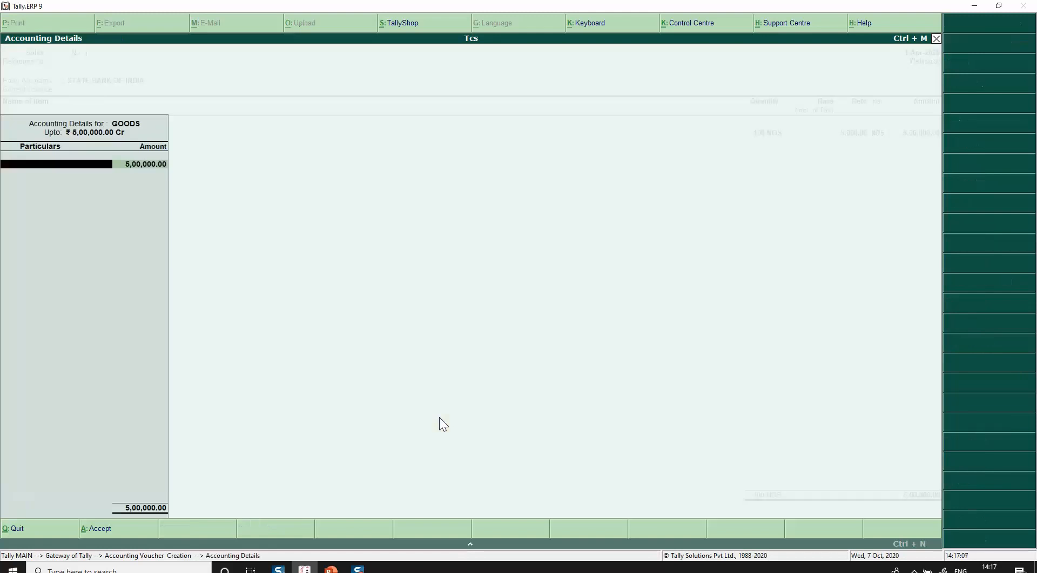
key(Return)
key(Return)
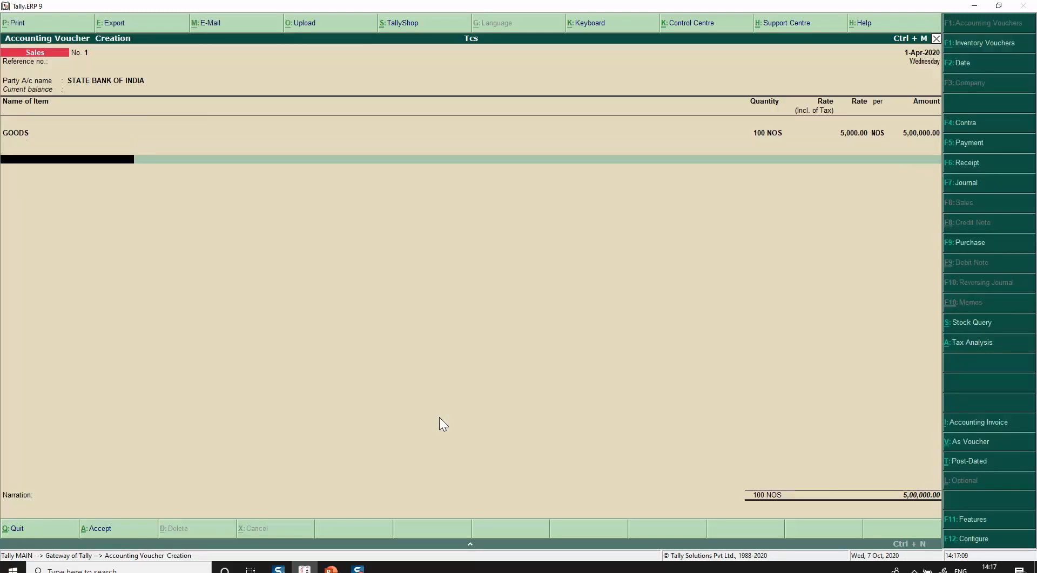
Try to add the Tcs ledger below the item and discard the sales voucher.
text(Tcs)
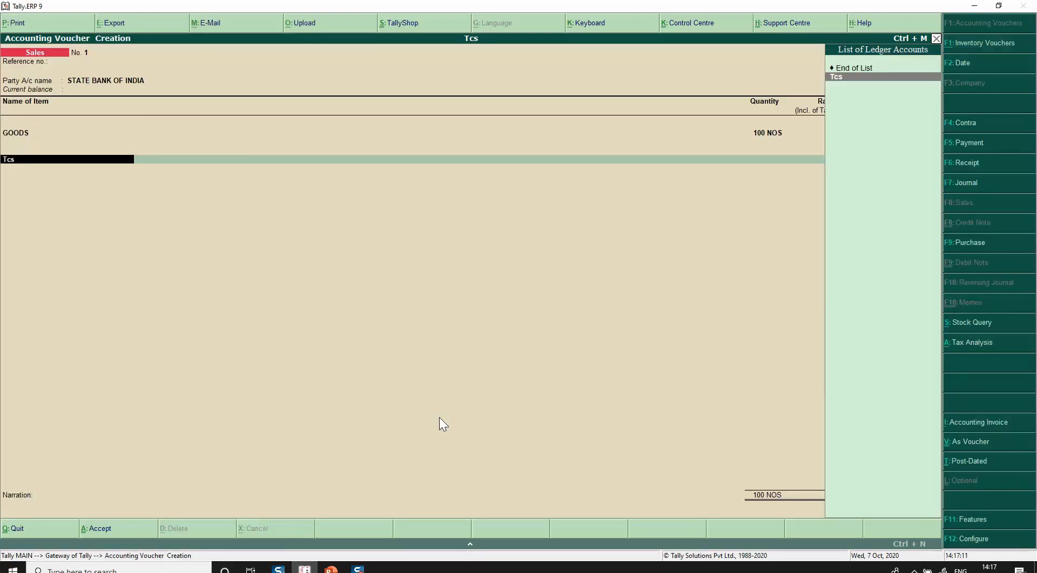
key(Return)
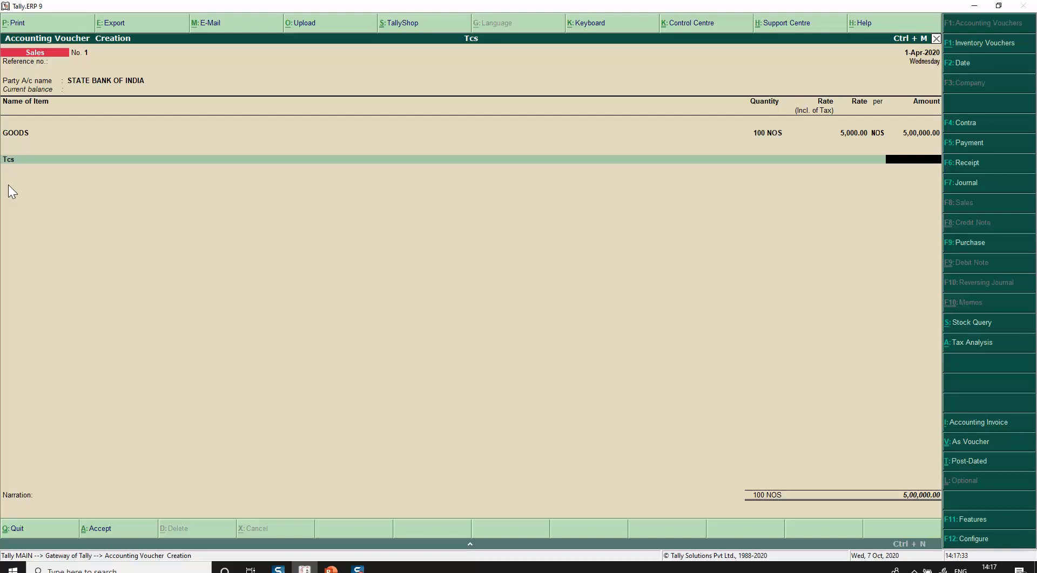
key(Escape)
key(y)
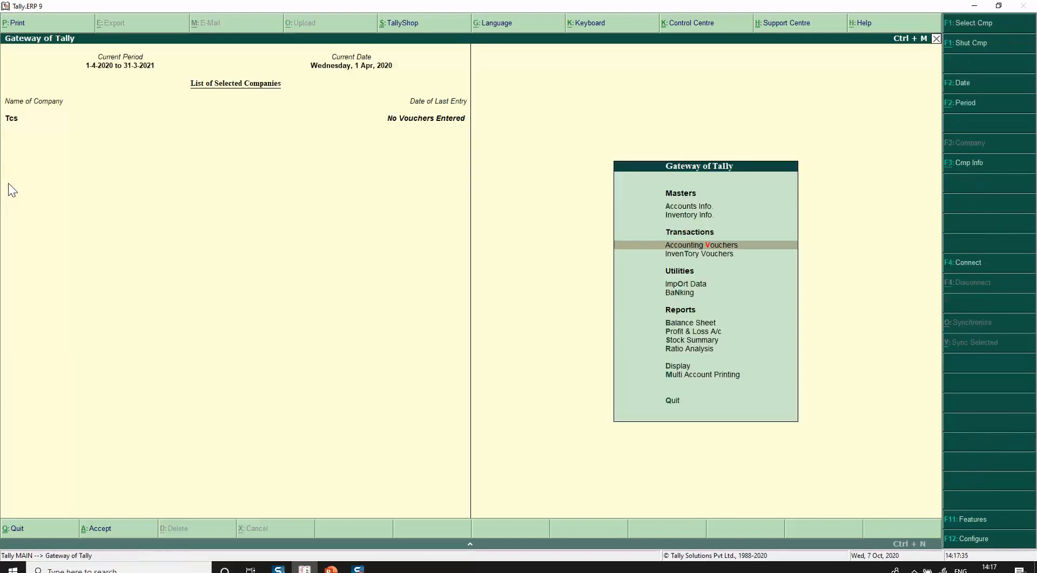
Open the SALES ledger for alteration.
key(a)
key(l)
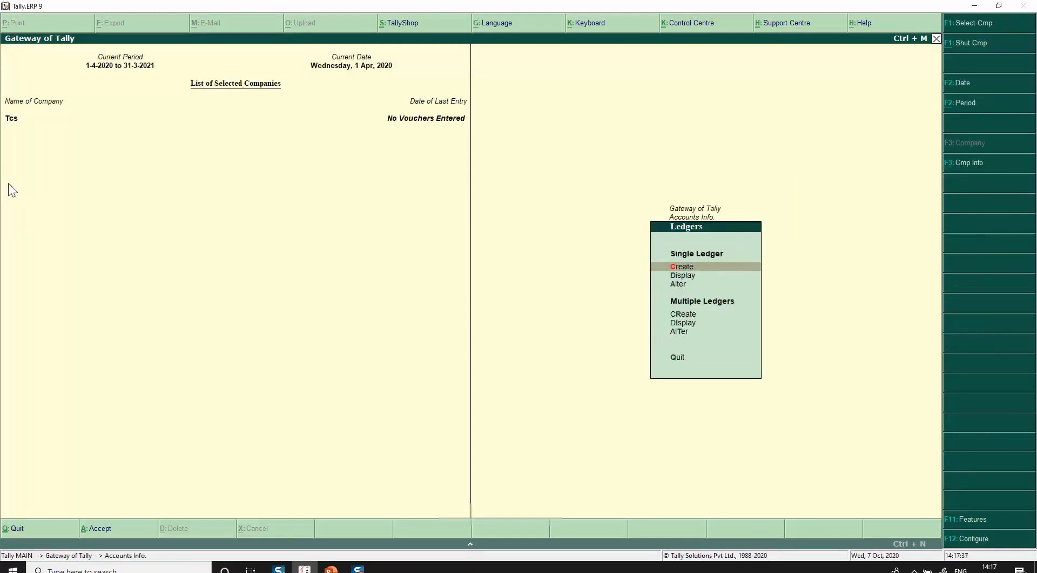
key(a)
key(Down)
key(Down)
key(Down)
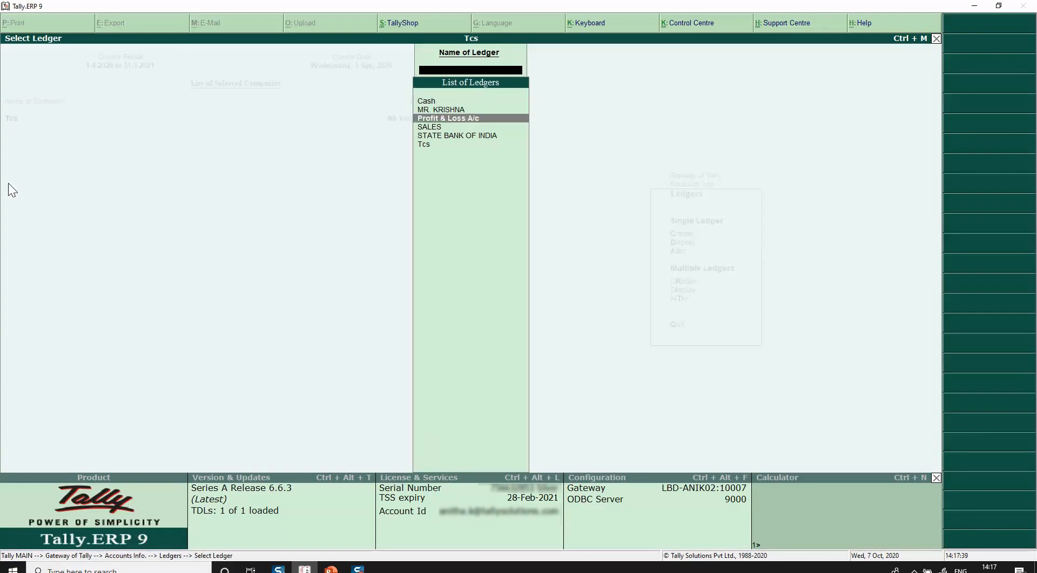
key(Return)
Set TCS to Applicable for the SALES ledger, with Sale of Goods as the nature of goods.
key(Return)
key(Return)
key(Return)
key(Return)
key(Return)
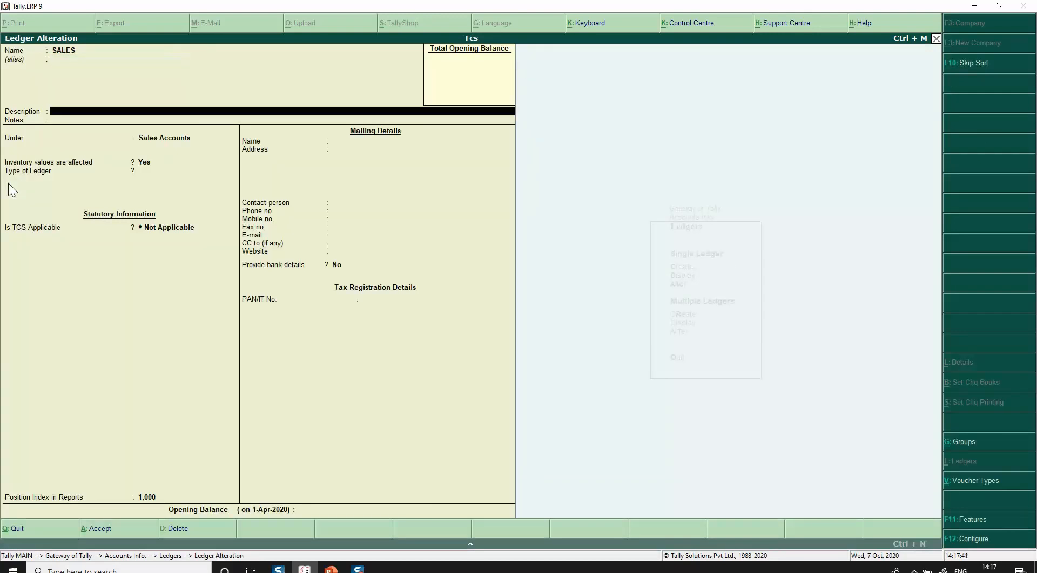
key(Return)
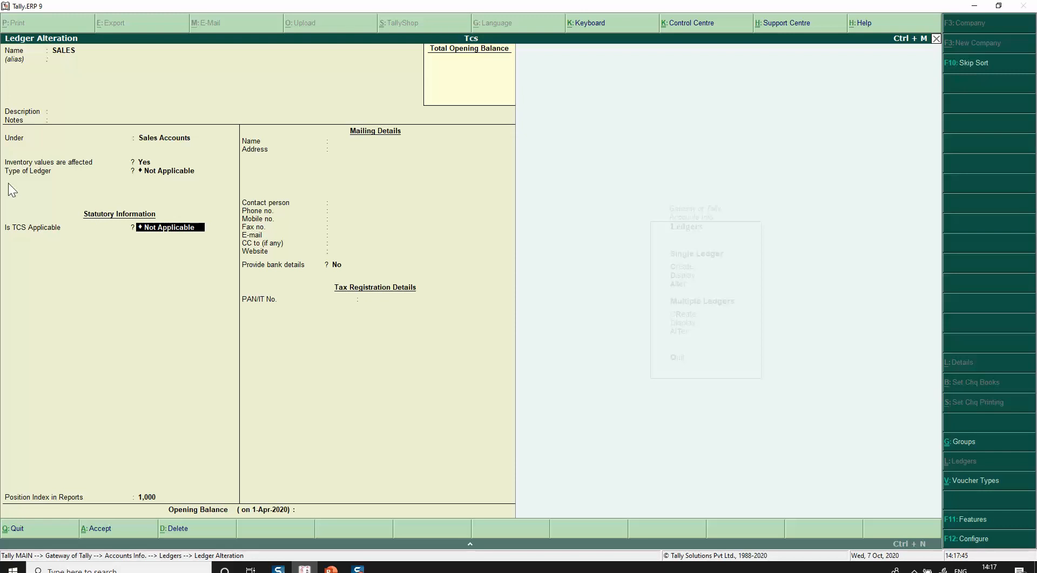
key(Up)
key(Return)
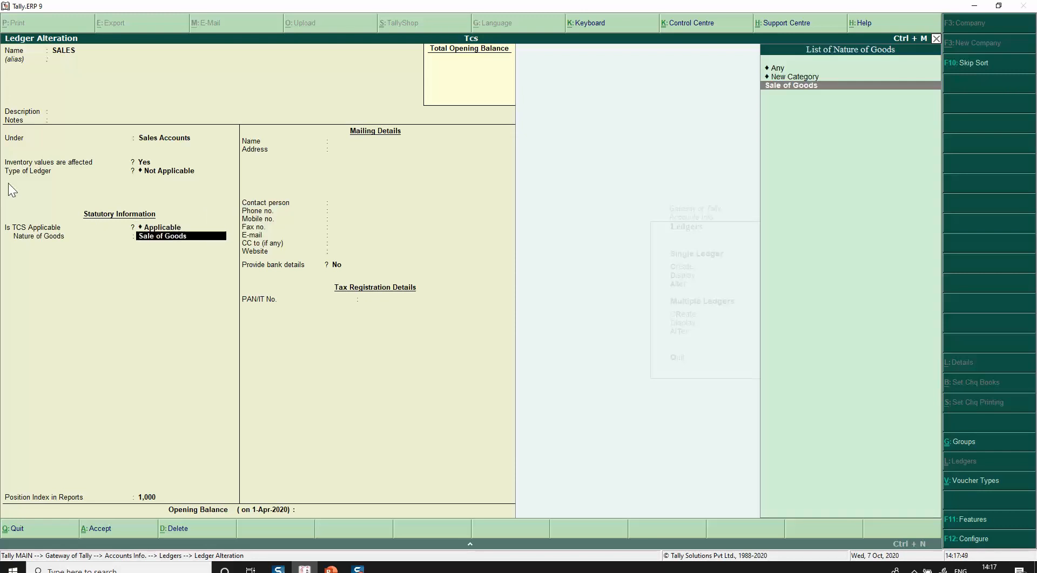
key(Return)
Save the altered SALES ledger and return to the Gateway of Tally.
key(Return)
key(Return)
key(Return)
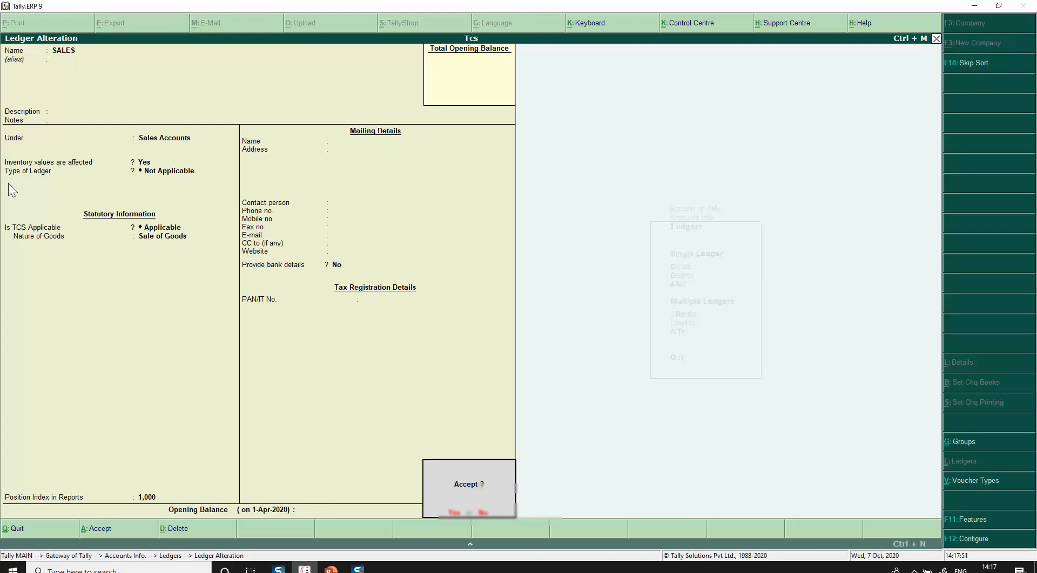
key(Return)
key(Escape)
key(Escape)
key(Escape)
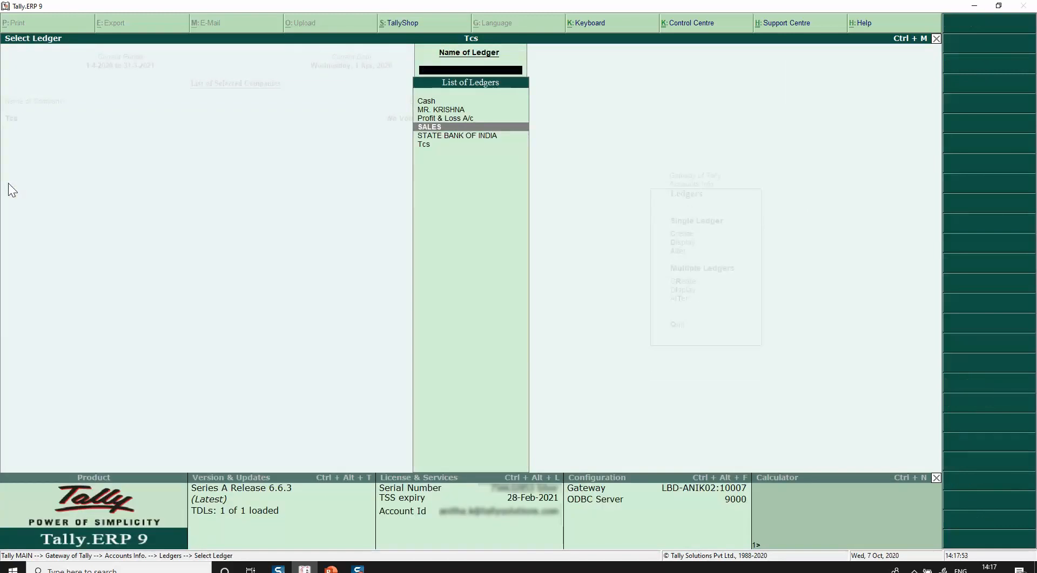
key(Escape)
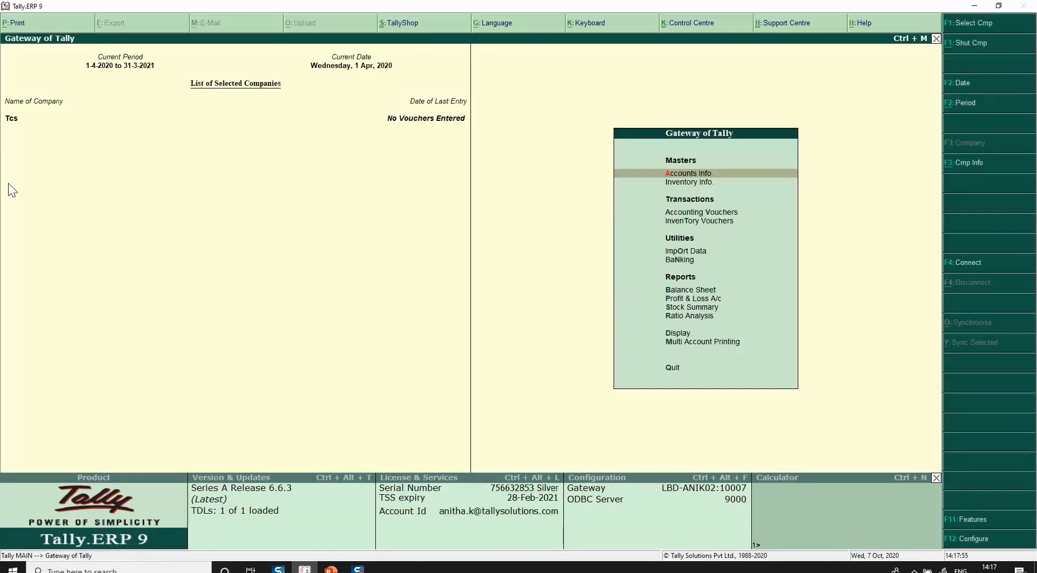
Alter the GOODS stock item so that TCS is Applicable, with Sale of Goods as the nature of goods.
key(i)
key(i)
key(a)
key(Return)
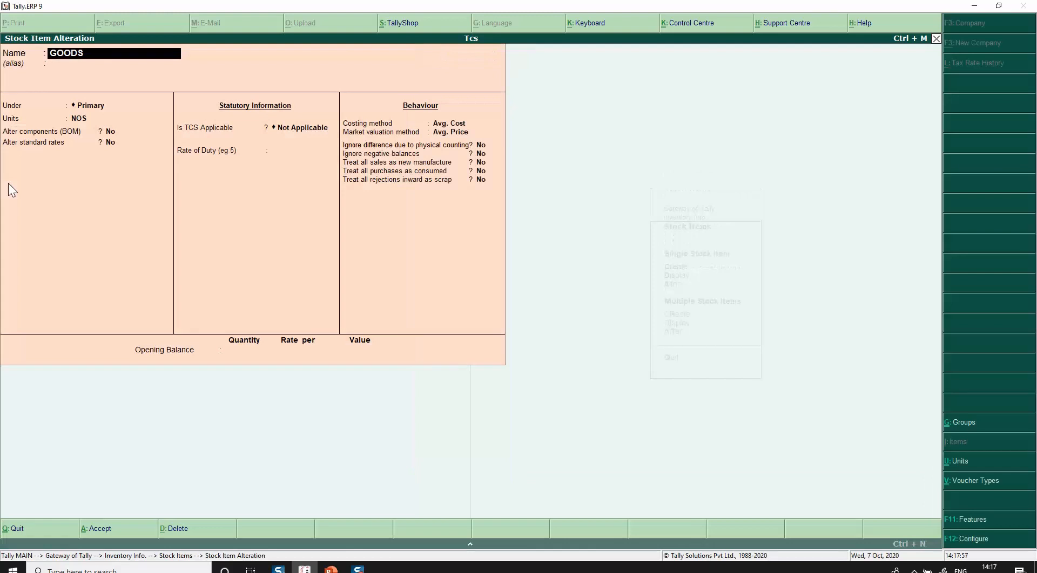
key(Return)
key(Return)
key(Return)
key(Return)
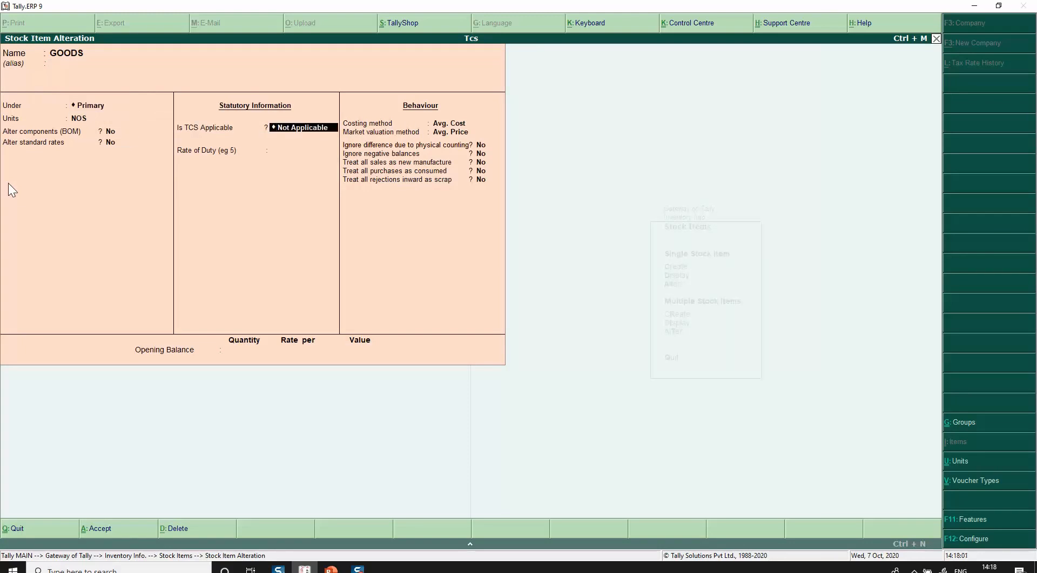
key(BackSpace)
key(Return)
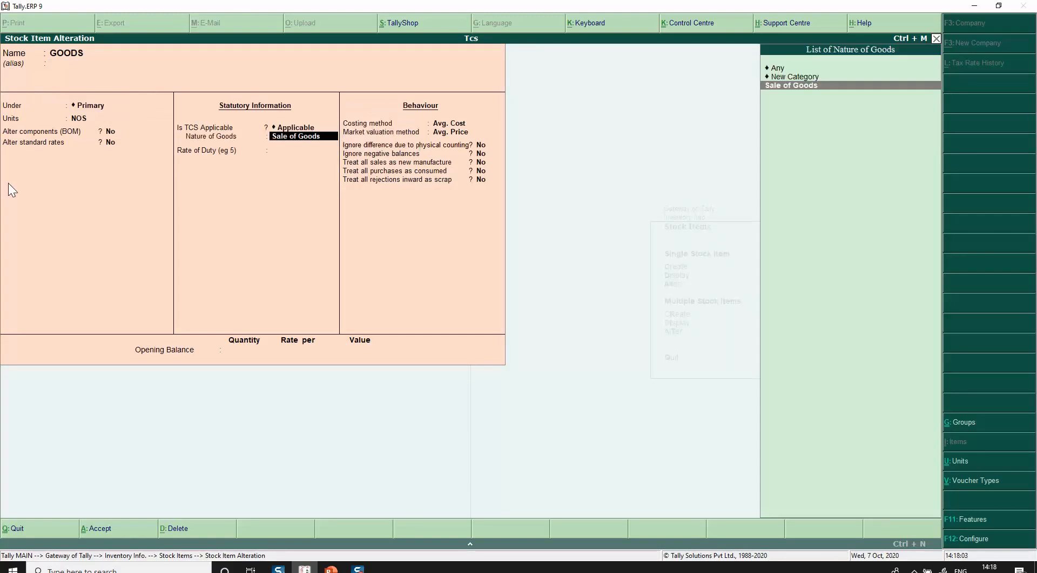
key(Return)
key(Return)
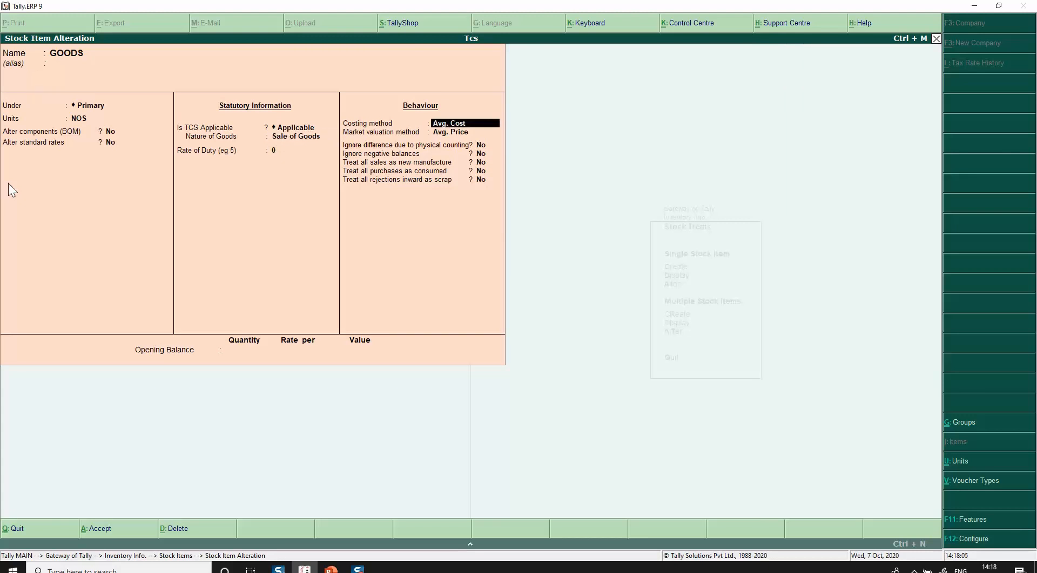
Save the GOODS stock item with its remaining settings as they are and return to the Gateway of Tally.
key(Return)
key(Return)
key(Return)
key(Return)
key(Return)
key(Return)
key(Return)
key(Return)
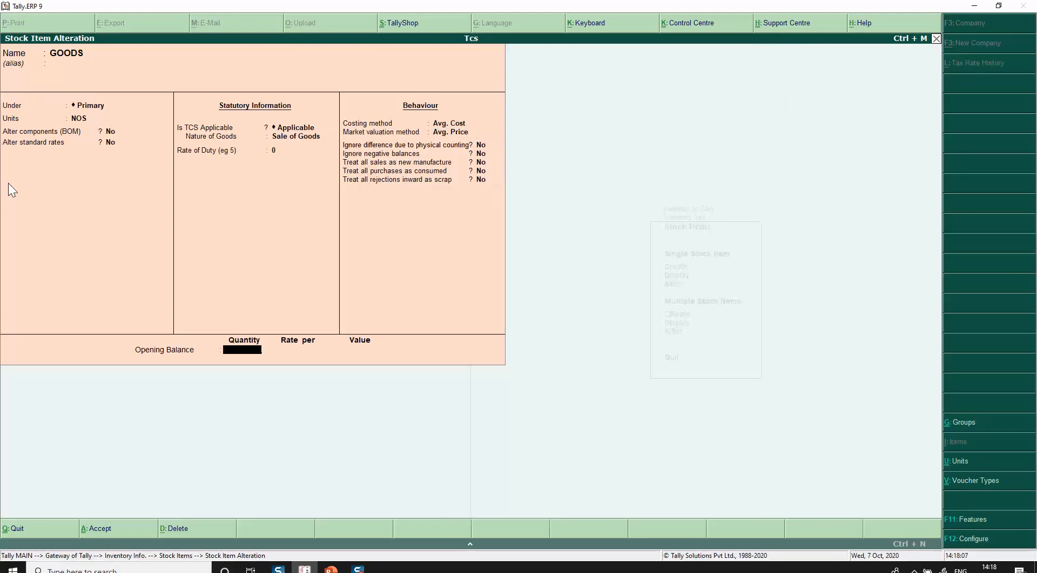
key(Return)
key(Escape)
key(Escape)
key(Escape)
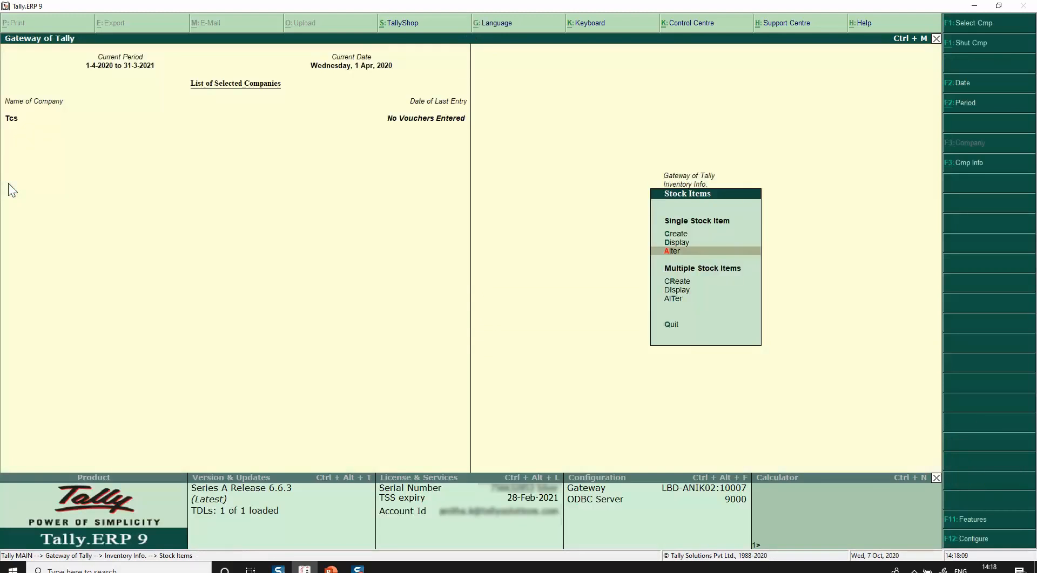
Create a new sales voucher and select STATE BANK OF INDIA as the party account.
key(v)
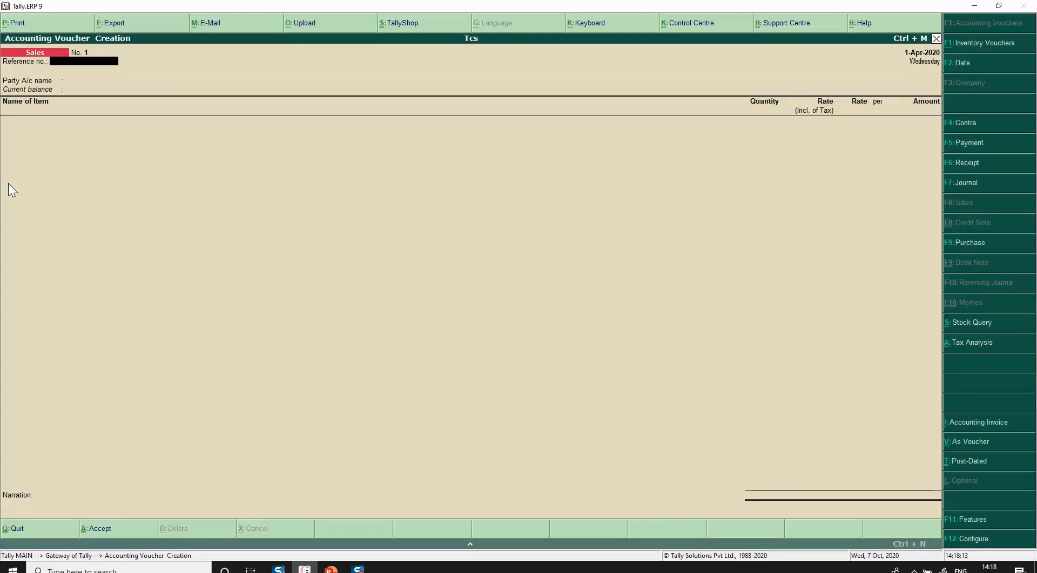
key(Return)
key(Down)
key(Down)
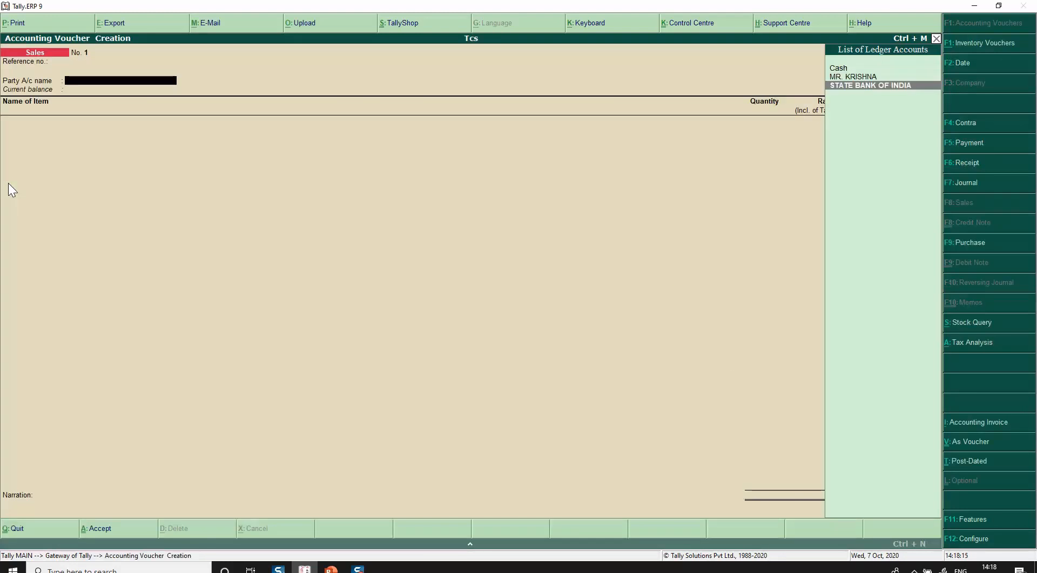
key(Return)
key(ctrl+a)
key(Down)
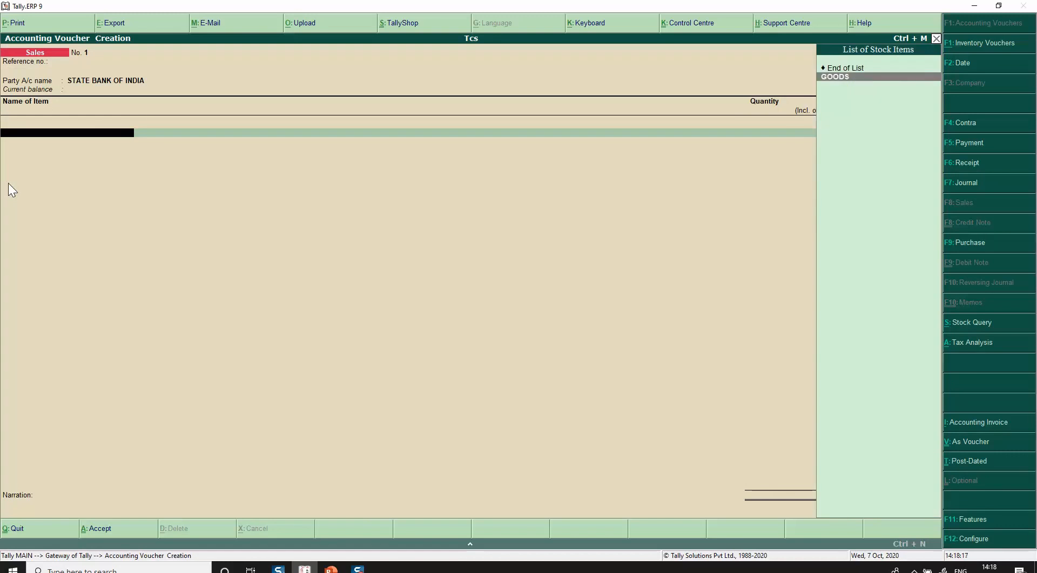
Add GOODS with a quantity of 500 NOS at a rate of 100, accepting the SALES ledger allocation and TCS assessable value.
key(Return)
text(500)
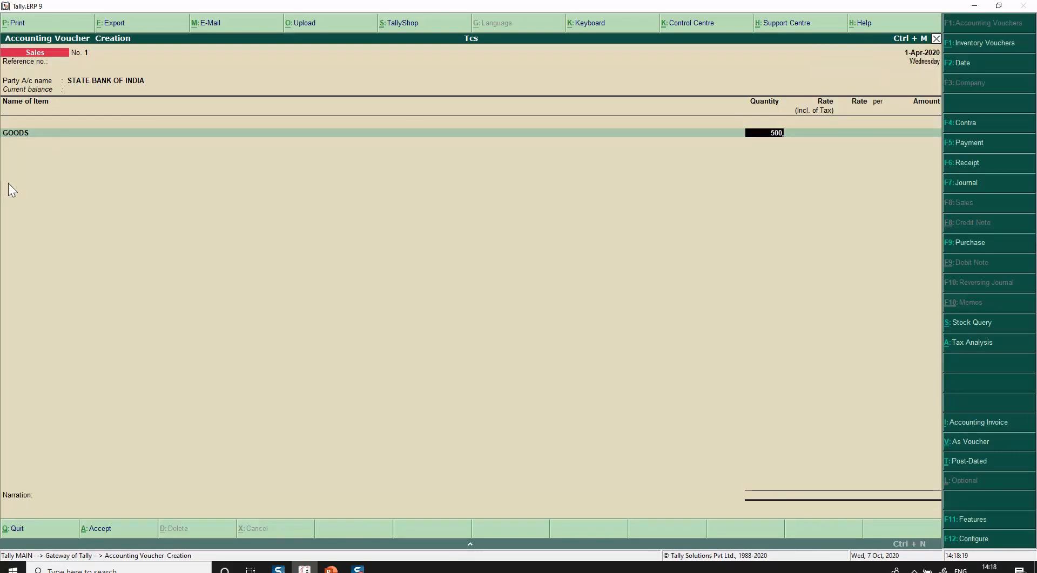
key(Return)
text(100)
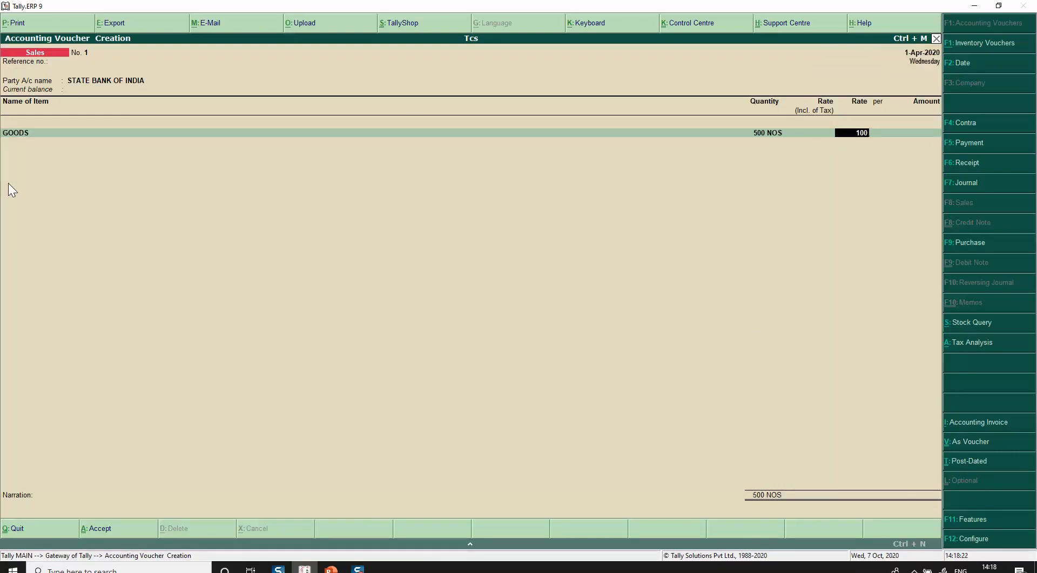
key(Return)
key(Return)
key(Return)
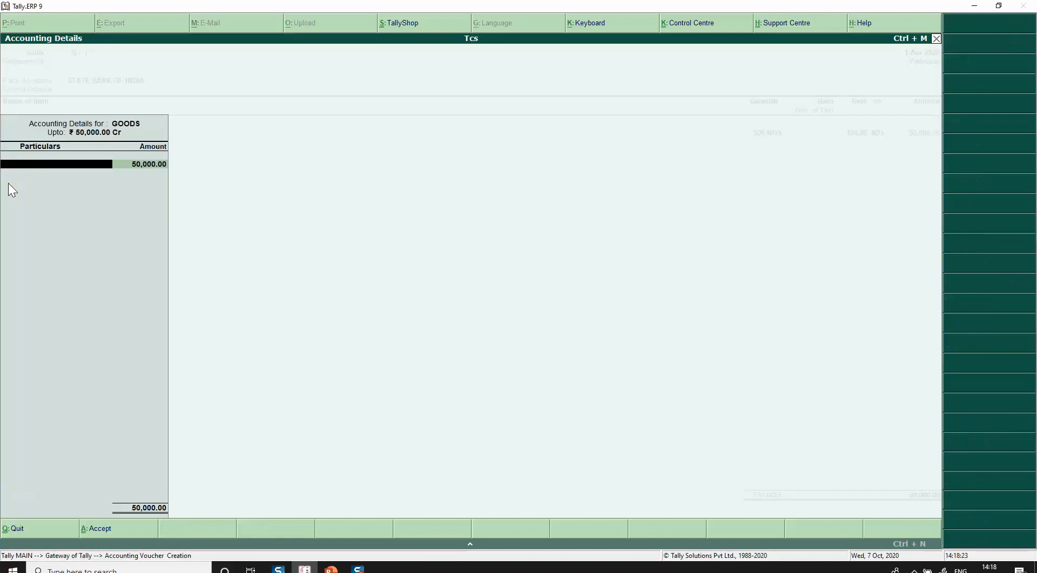
key(Return)
key(Return)
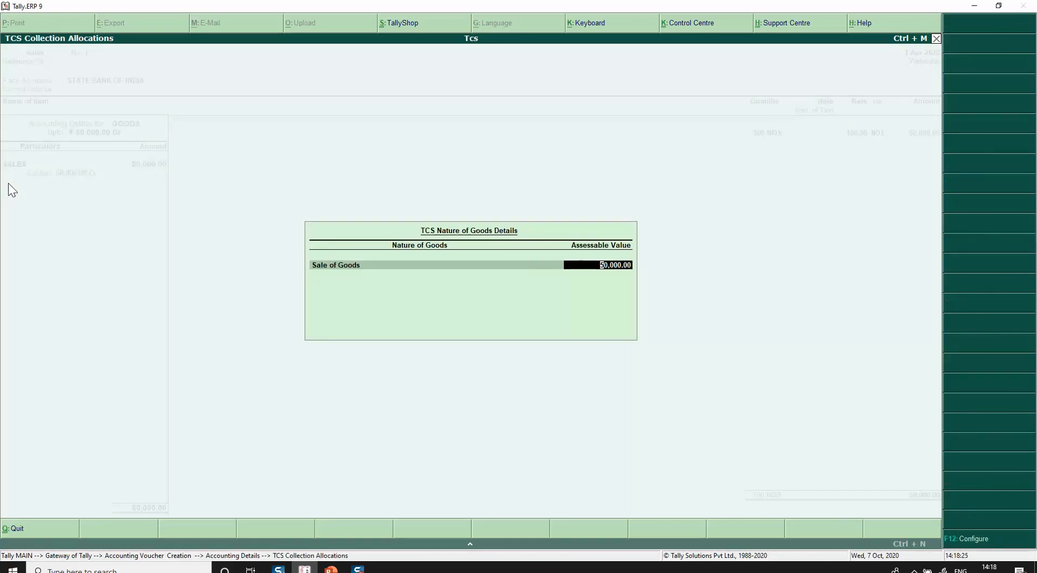
key(Return)
key(Return)
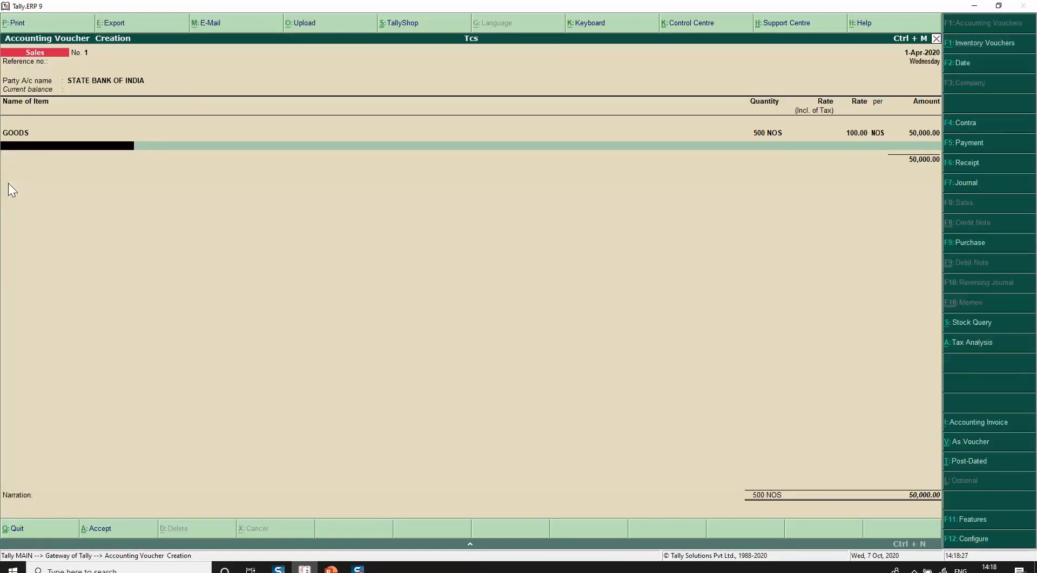
Add the Tcs ledger to the sales voucher, selecting the customer's ledger as the party and accepting its collectee type and PAN.
key(Return)
text(Tcs)
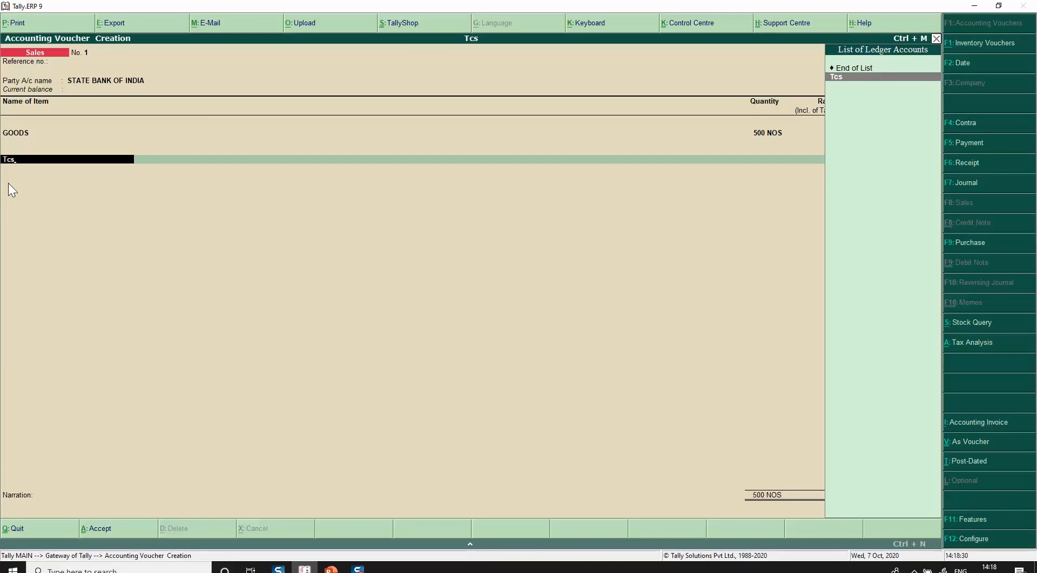
key(Return)
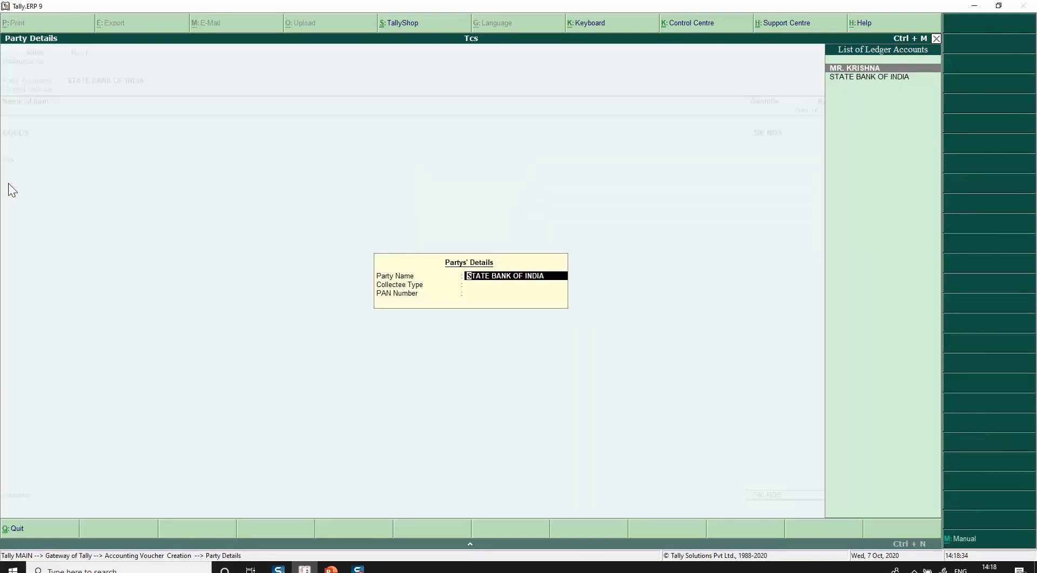
key(Return)
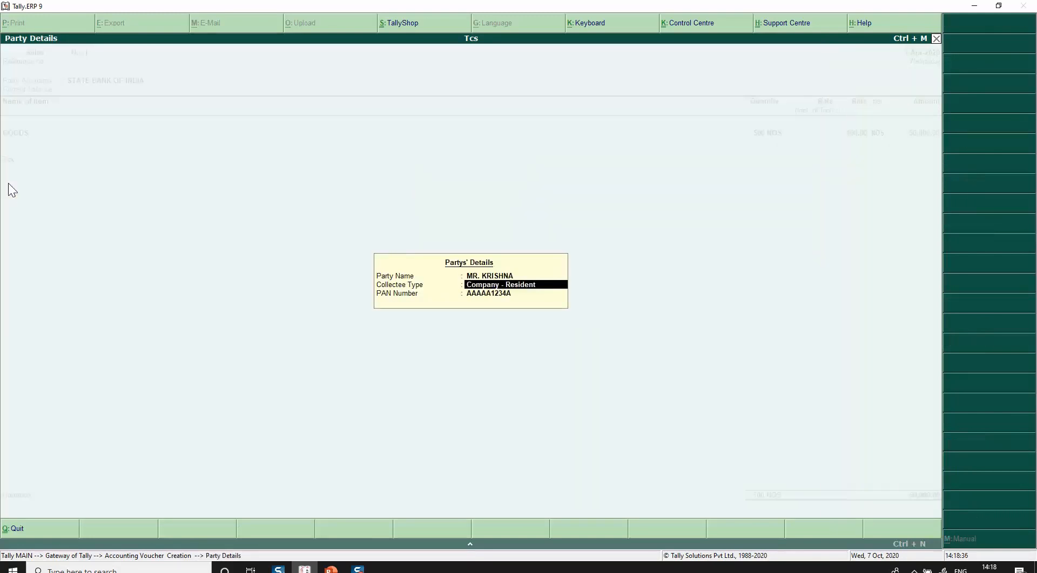
key(Return)
key(Return)
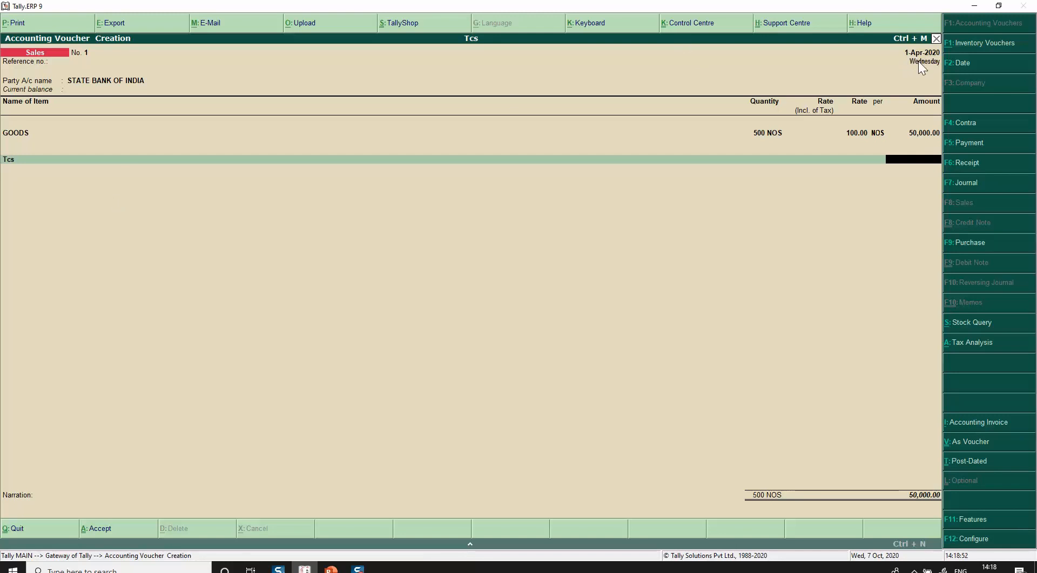
Discard the unsaved sales voucher and return to the Gateway of Tally.
key(Escape)
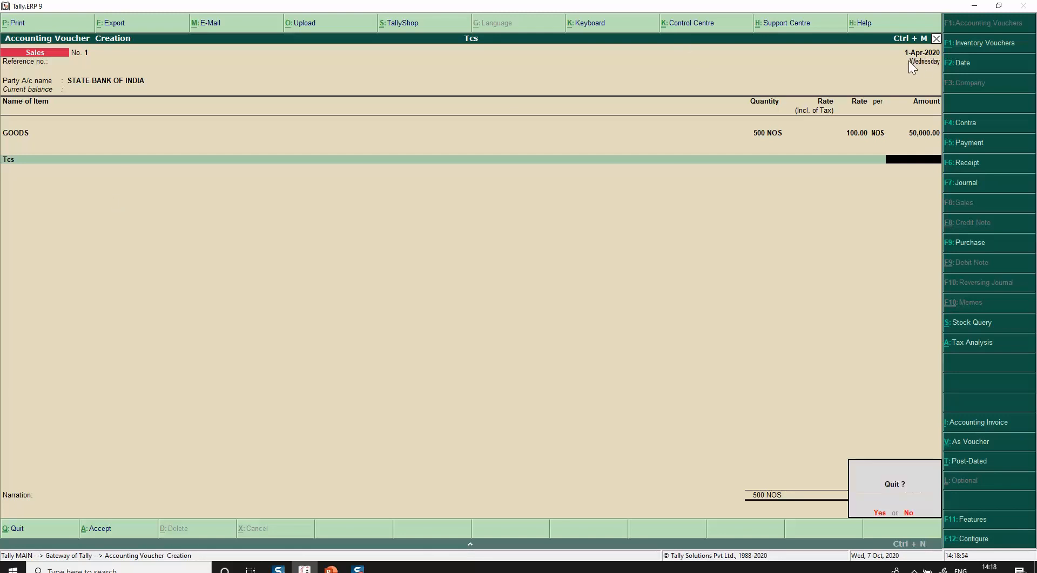
key(y)
key(Escape)
key(n)
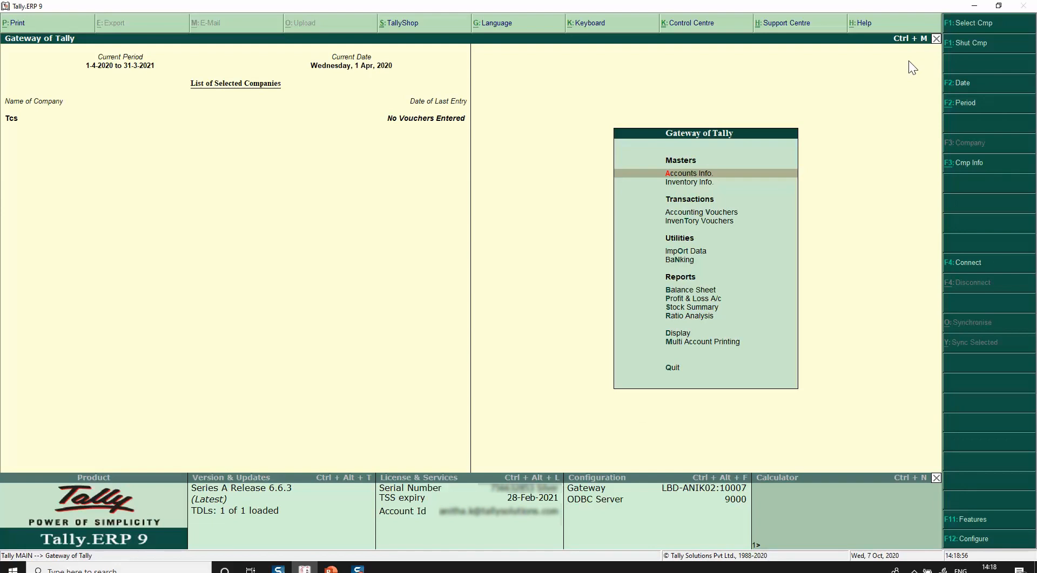
Open the Sale of Goods TCS nature of goods for alteration.
key(Return)
key(Down)
key(Down)
key(Down)
key(Return)
key(Return)
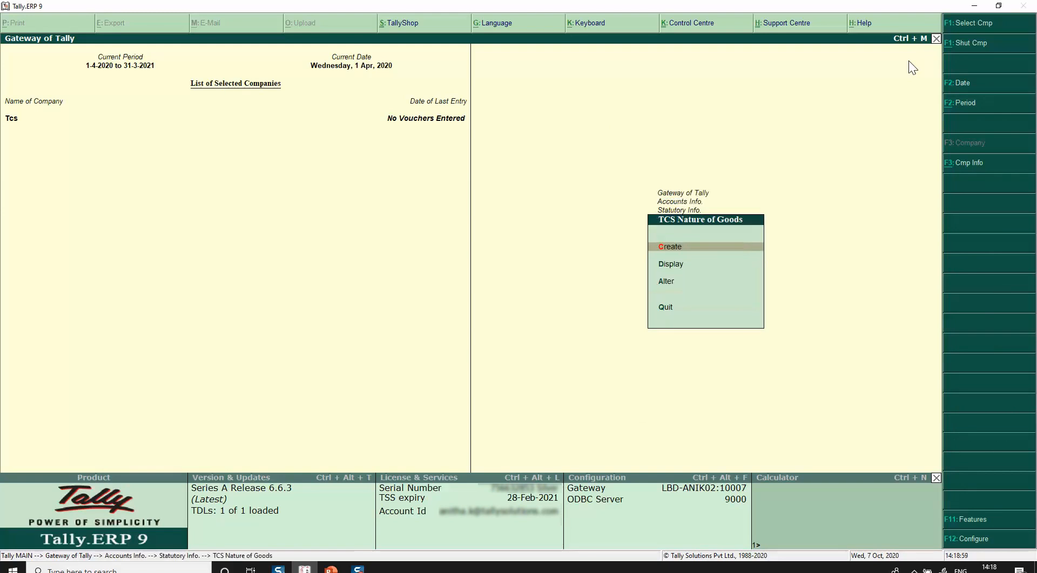
key(Down)
key(Down)
key(Return)
key(Return)
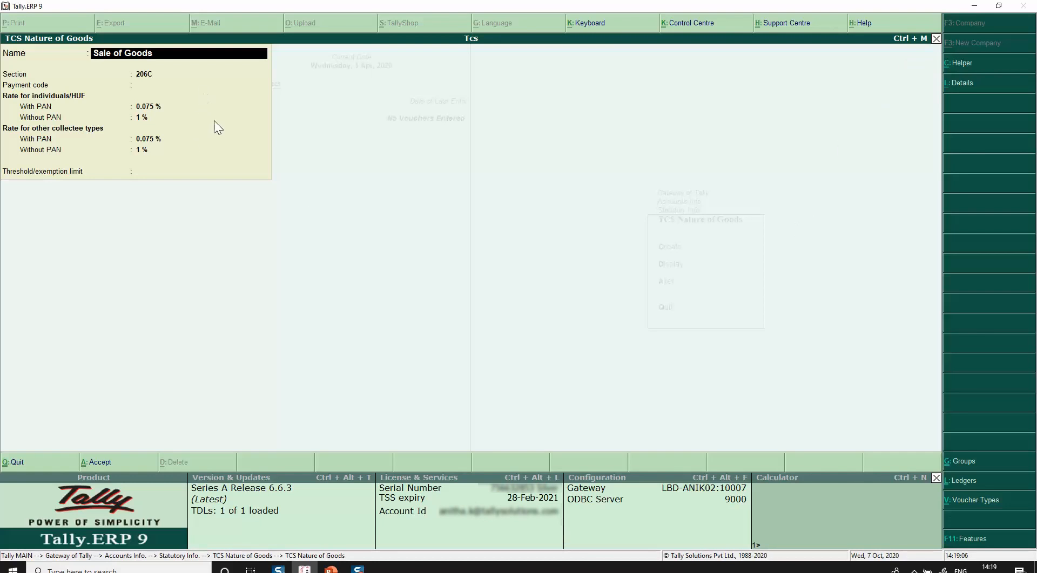
Examine the rate and exemption limit details of Sale of Goods, including the applicable date, and return to the Gateway of Tally.
click(961, 91)
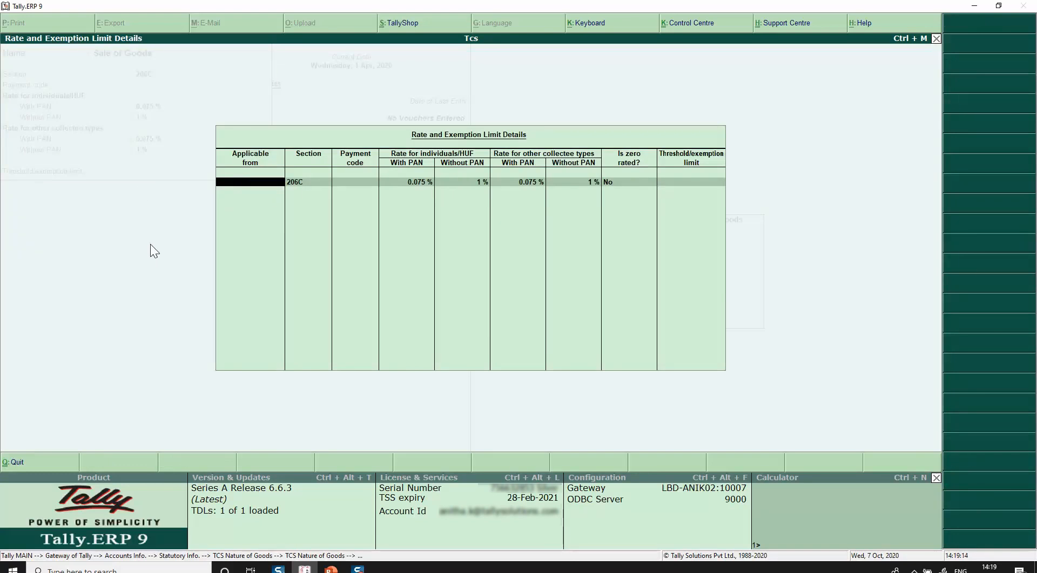
key(ctrl+a)
key(Escape)
key(y)
key(a)
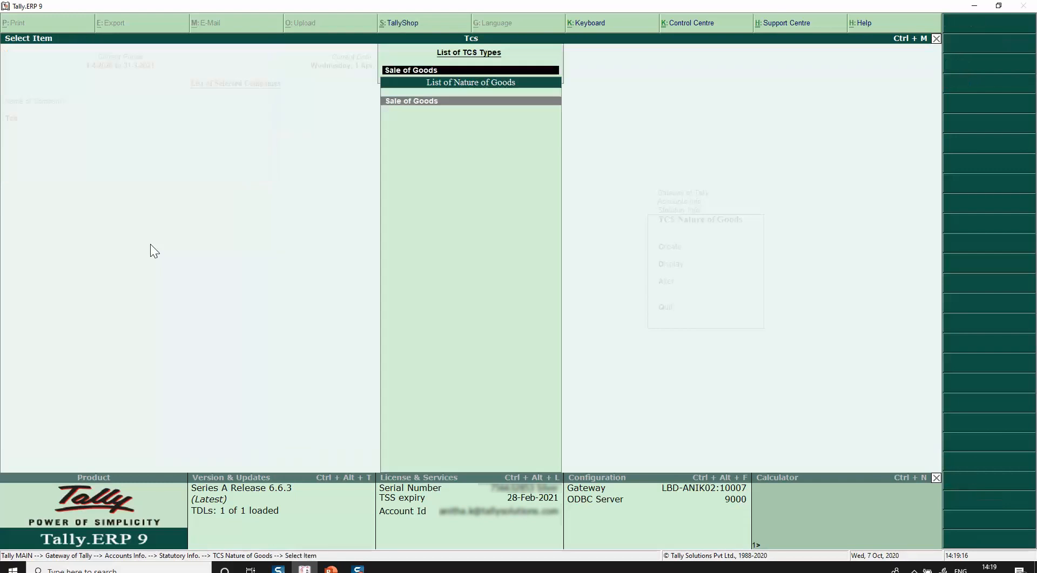
key(Escape)
key(Escape)
key(Escape)
key(Escape)
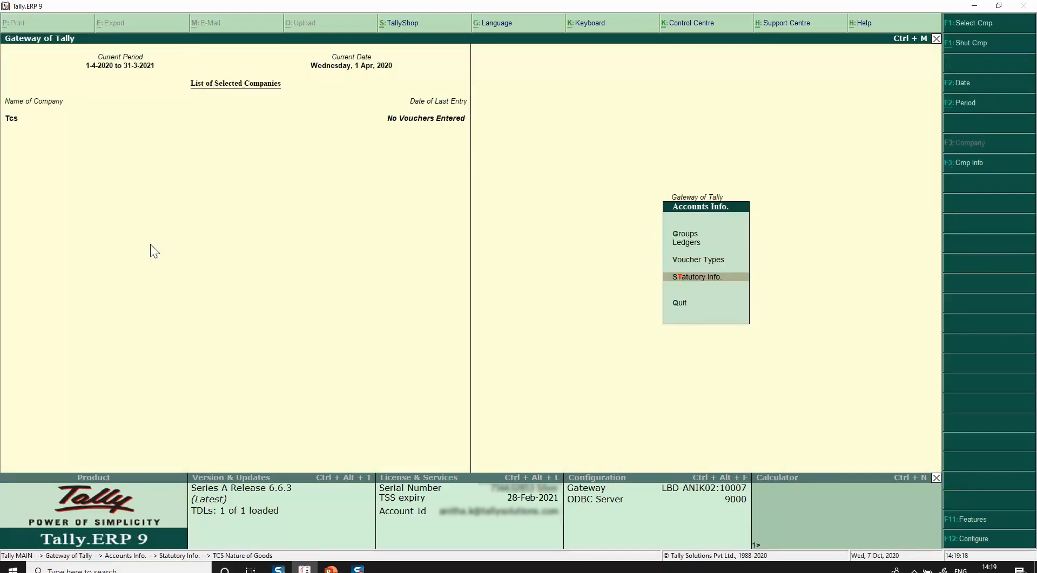
Create a new sales voucher dated 1-Oct-2020 with STATE BANK OF INDIA as the party account.
key(v)
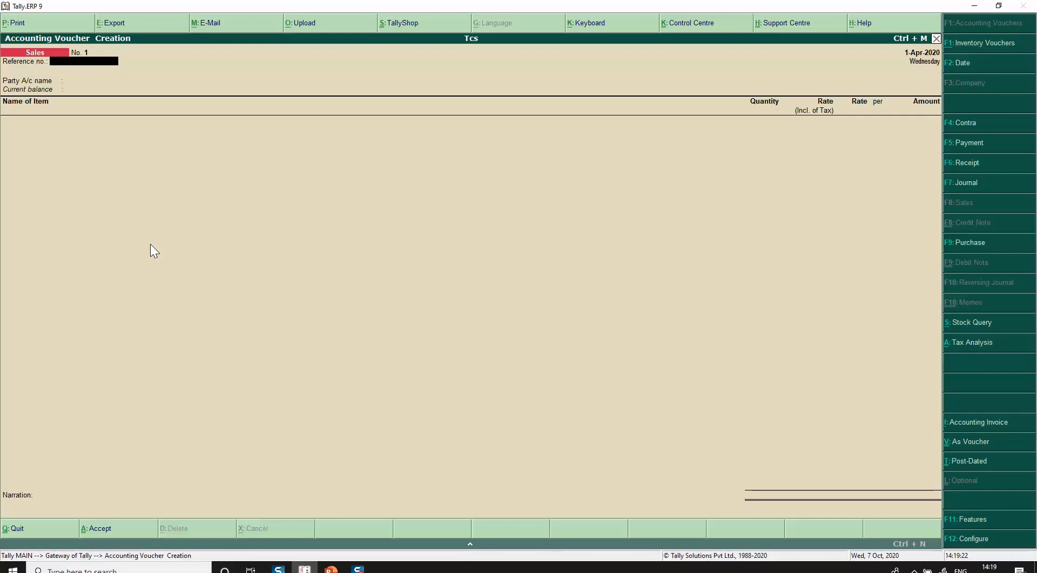
key(F2)
text(1-10)
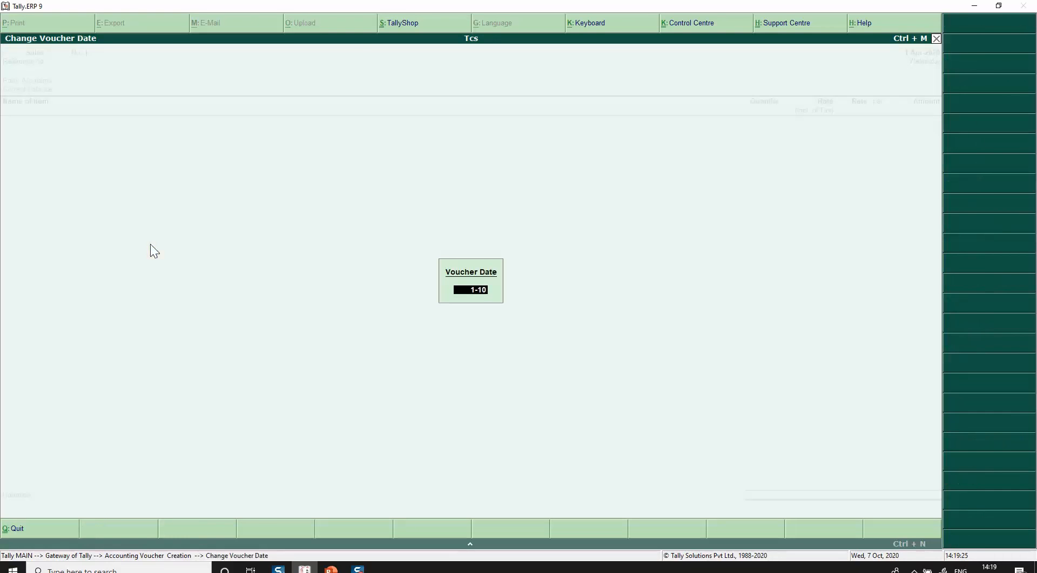
key(Return)
key(Return)
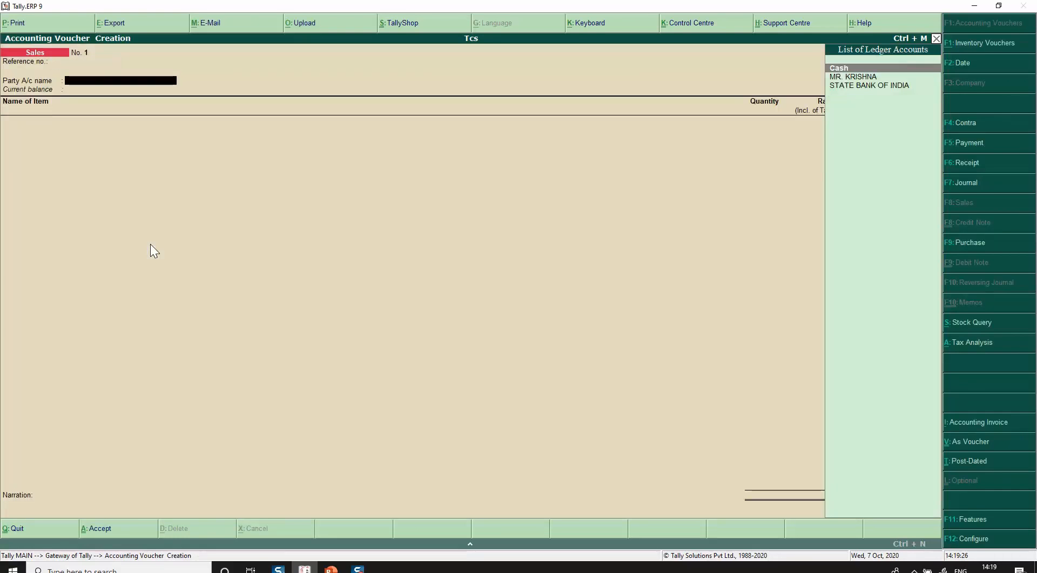
key(Down)
key(Down)
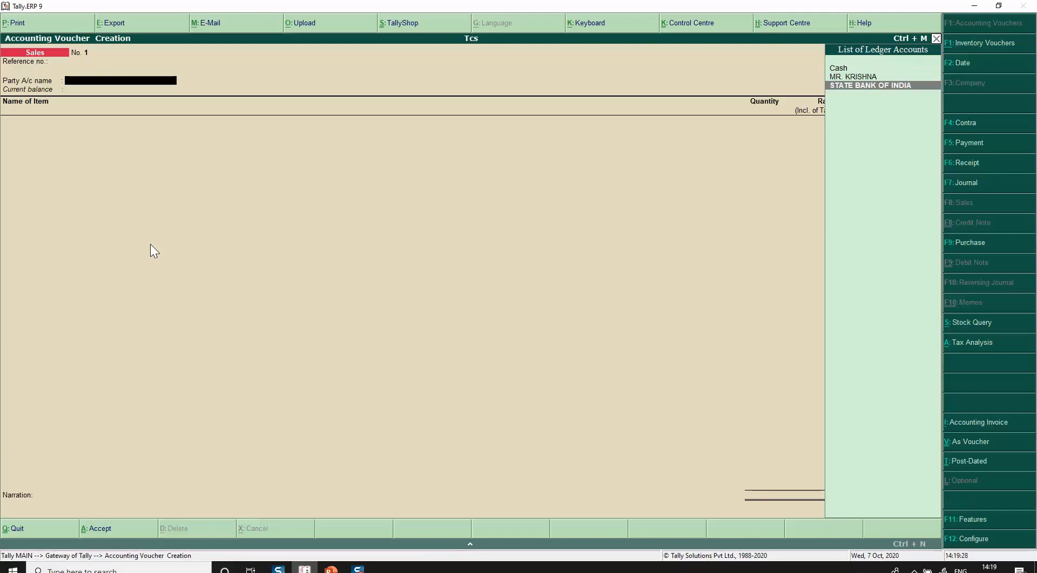
key(Return)
key(Return)
Add the GOODS stock item with a quantity of 500 NOS at a rate of 500.
key(Down)
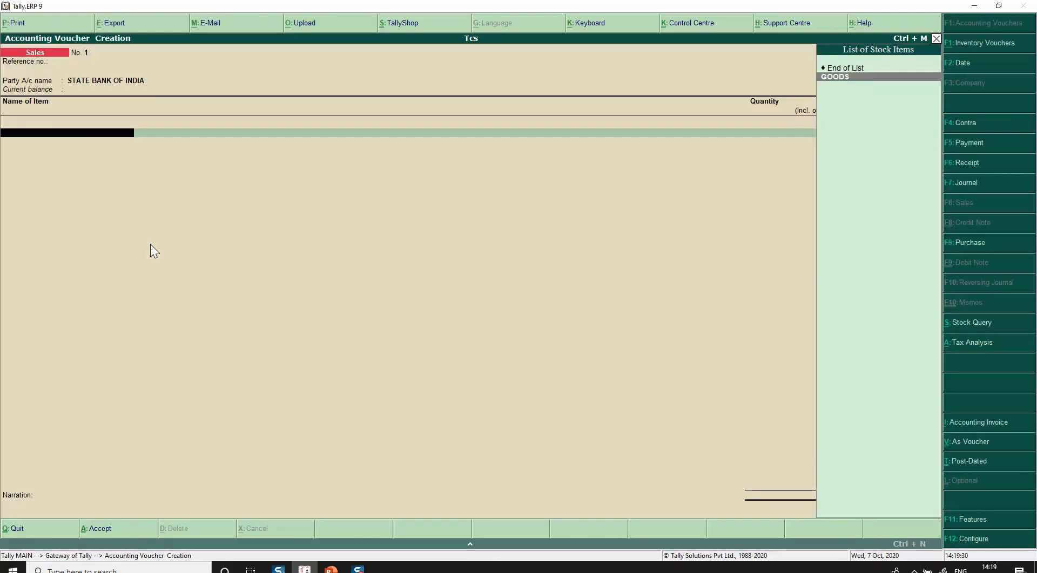
key(Return)
text(500)
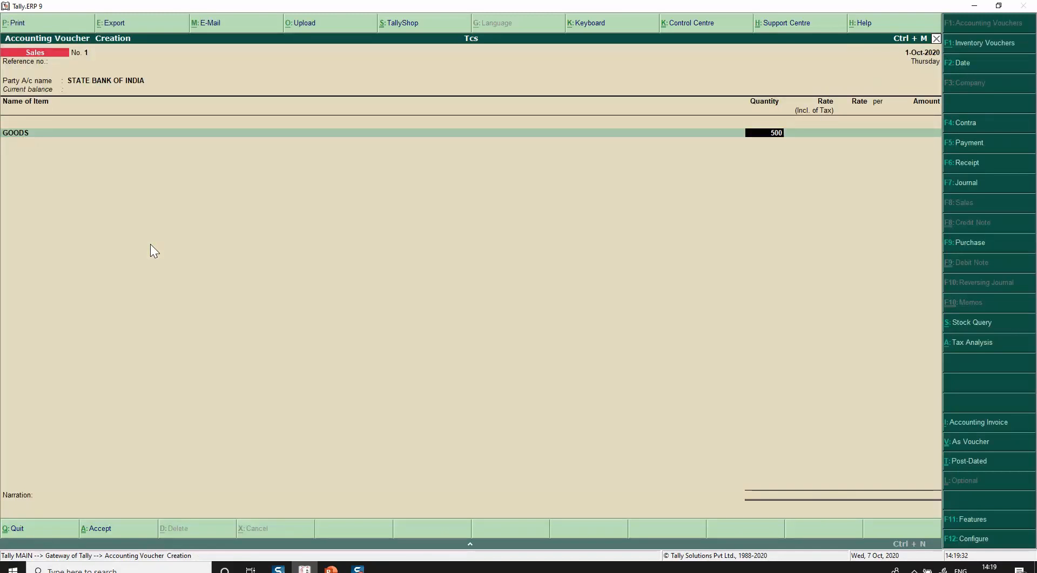
key(Return)
key(Return)
text(500)
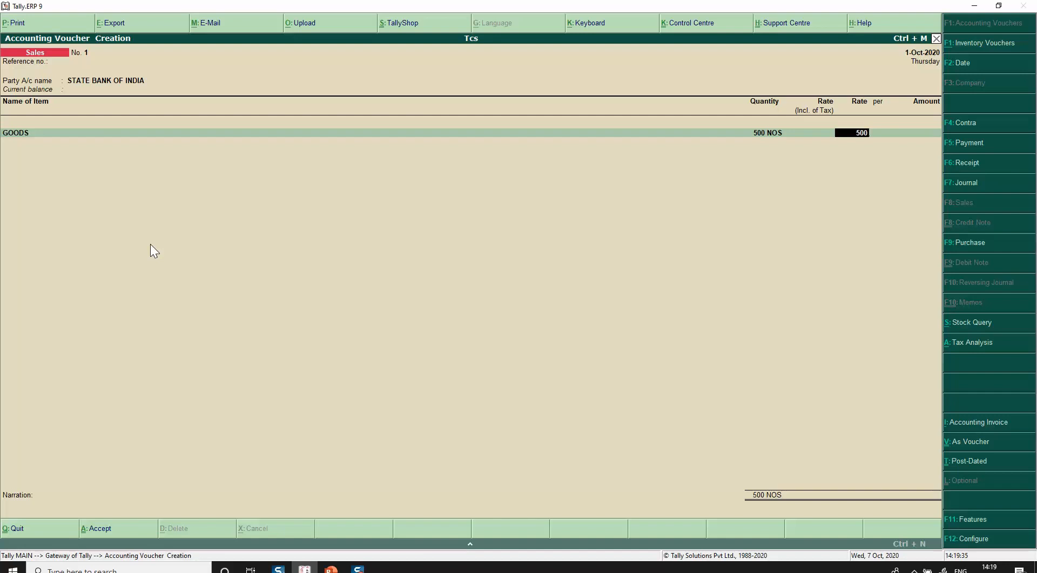
key(Return)
key(Return)
key(Return)
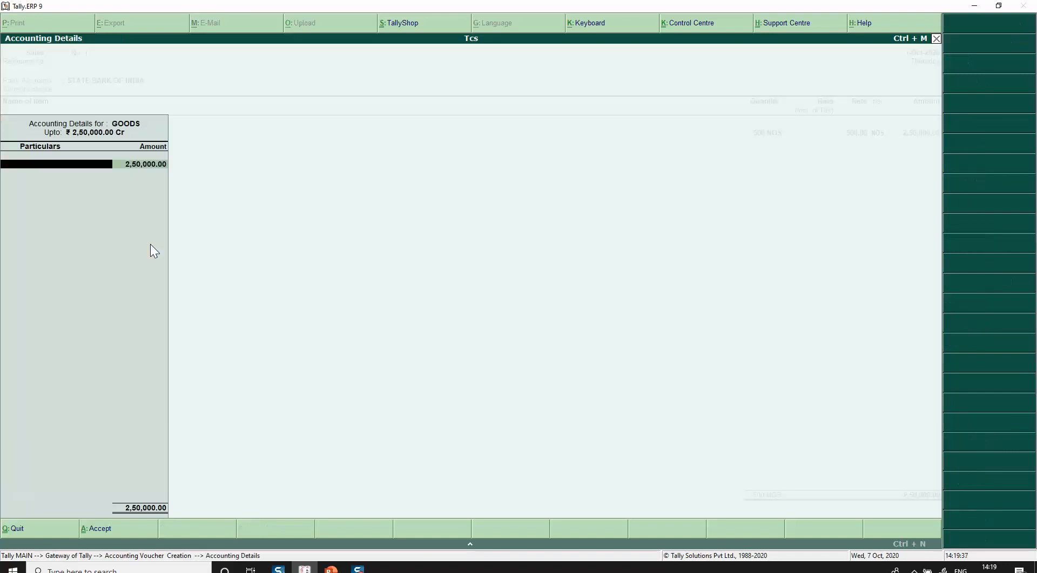
Allocate the full GOODS amount to the SALES ledger and accept the accounting details.
key(Return)
key(Return)
key(Return)
key(Return)
key(Return)
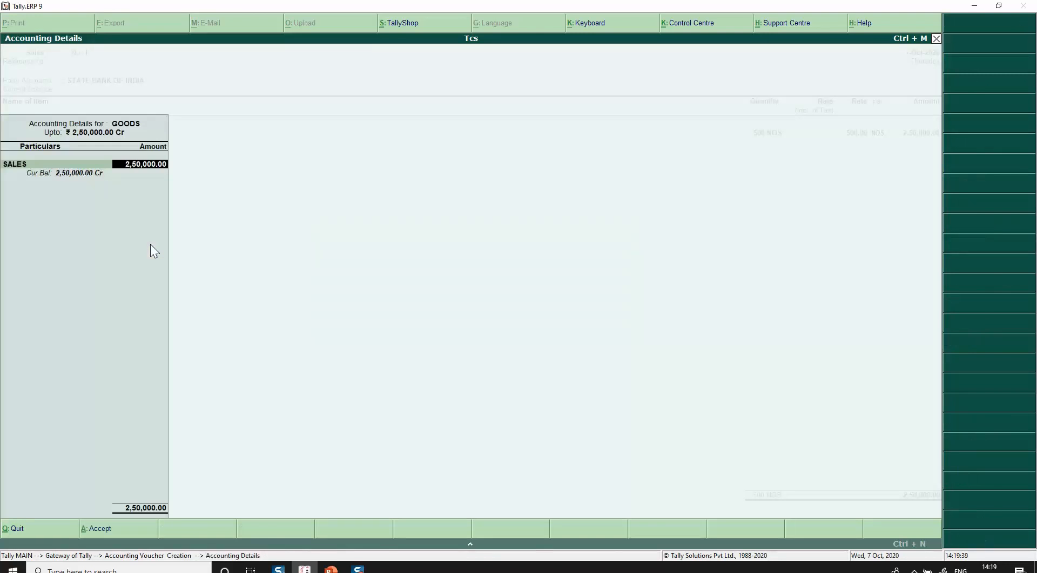
key(Return)
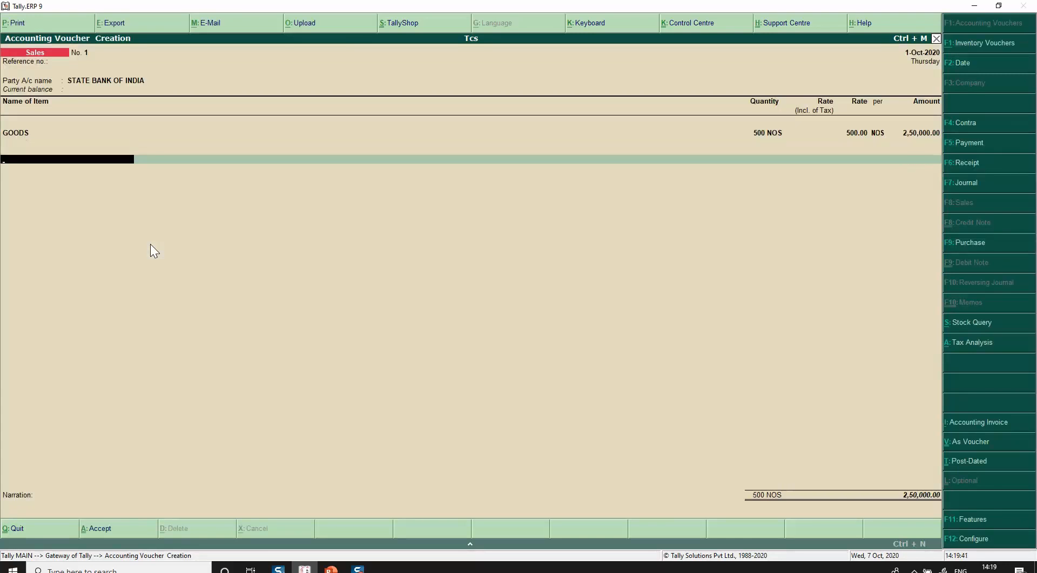
Apply the Tcs ledger, selecting the customer's ledger in the party details with its collectee type and PAN, and finish the ledger entries.
text(Tcs)
key(Return)
key(Return)
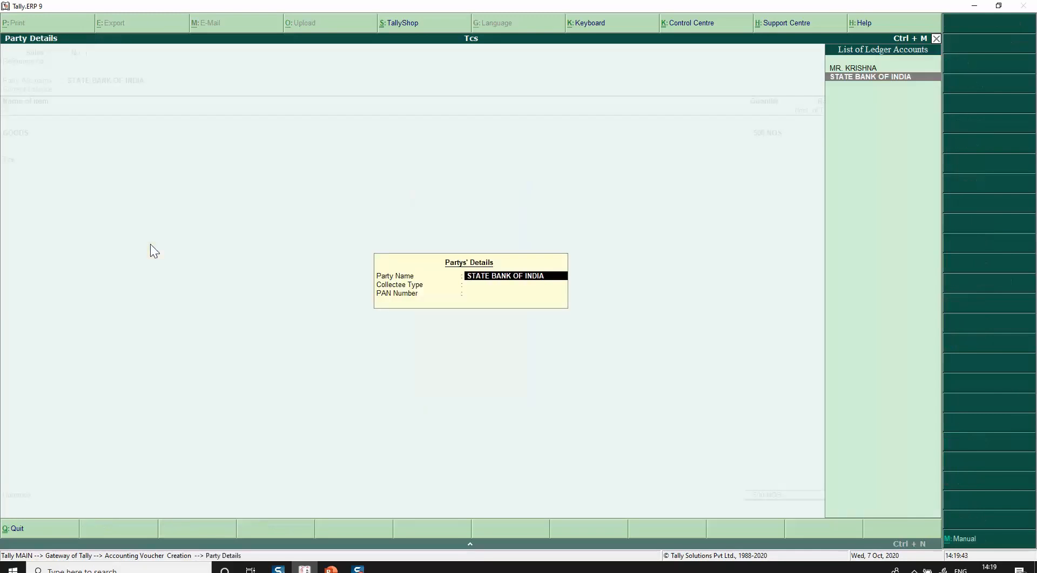
key(Up)
key(Return)
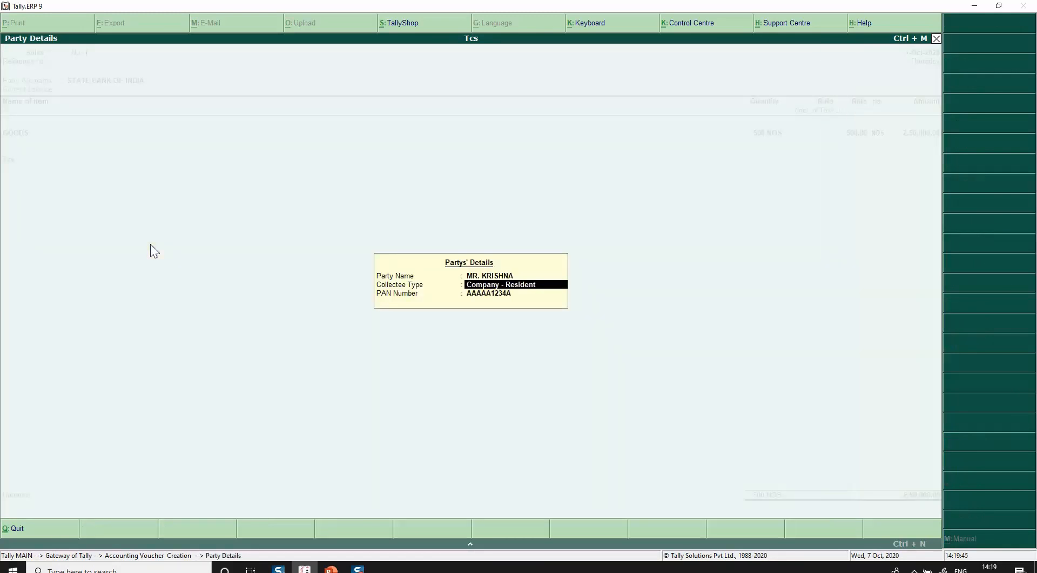
key(Return)
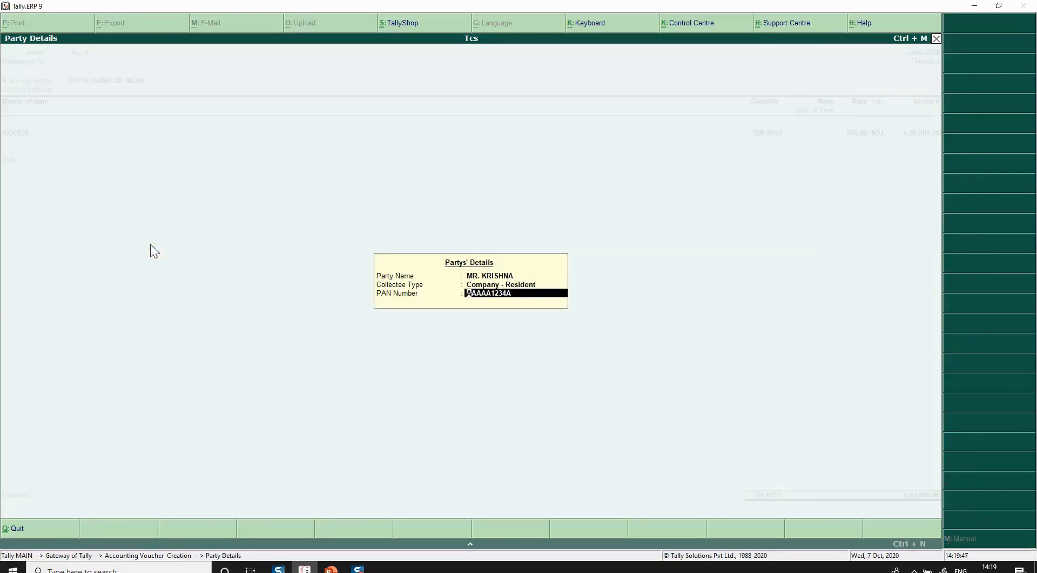
key(Return)
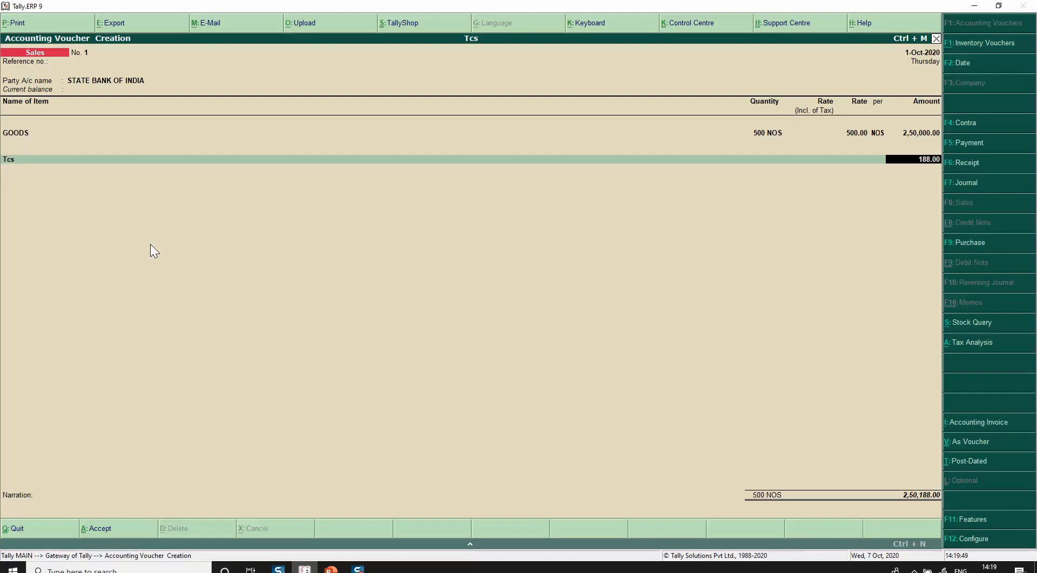
key(Return)
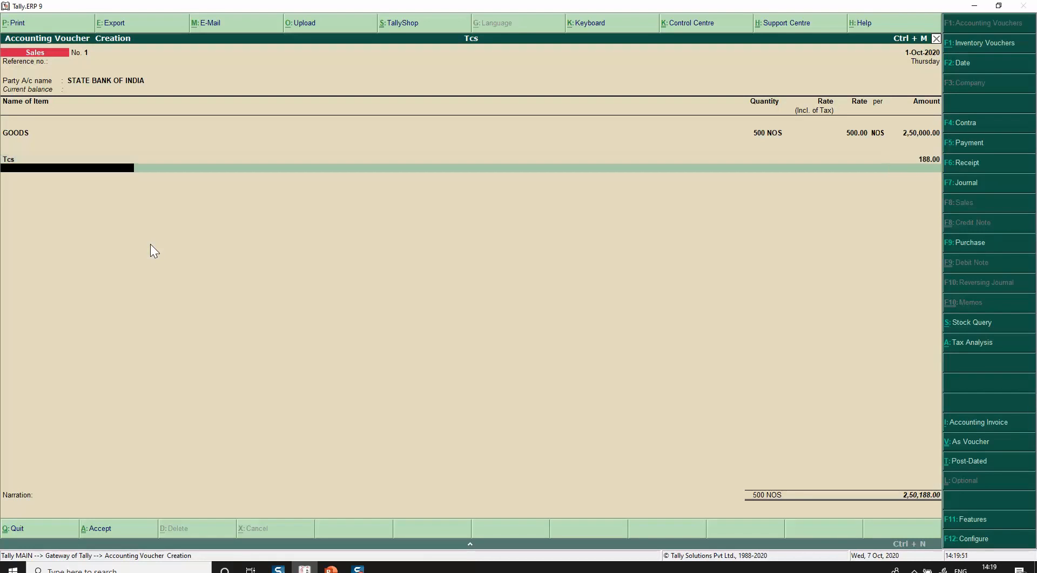
key(Return)
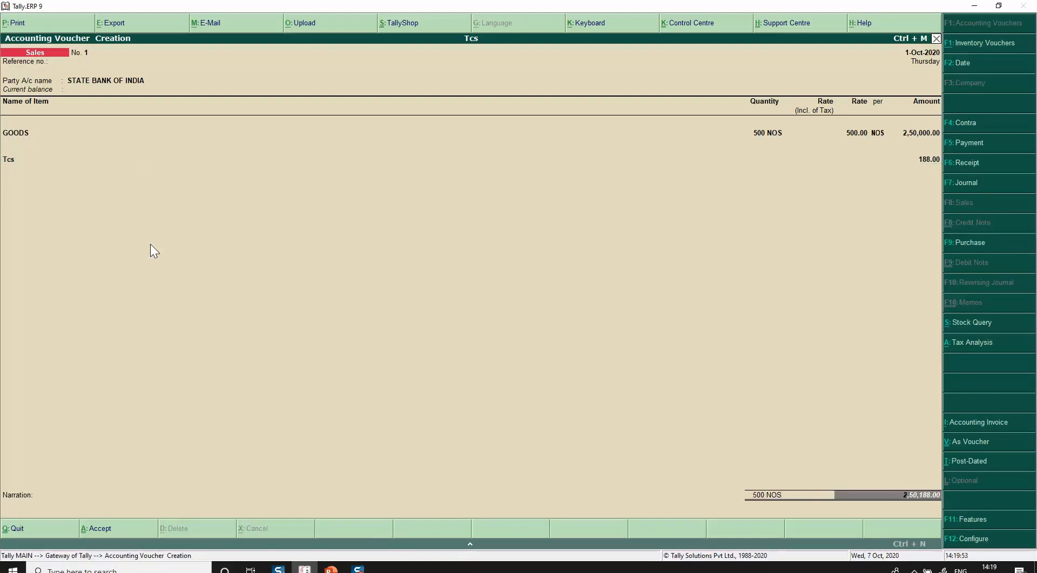